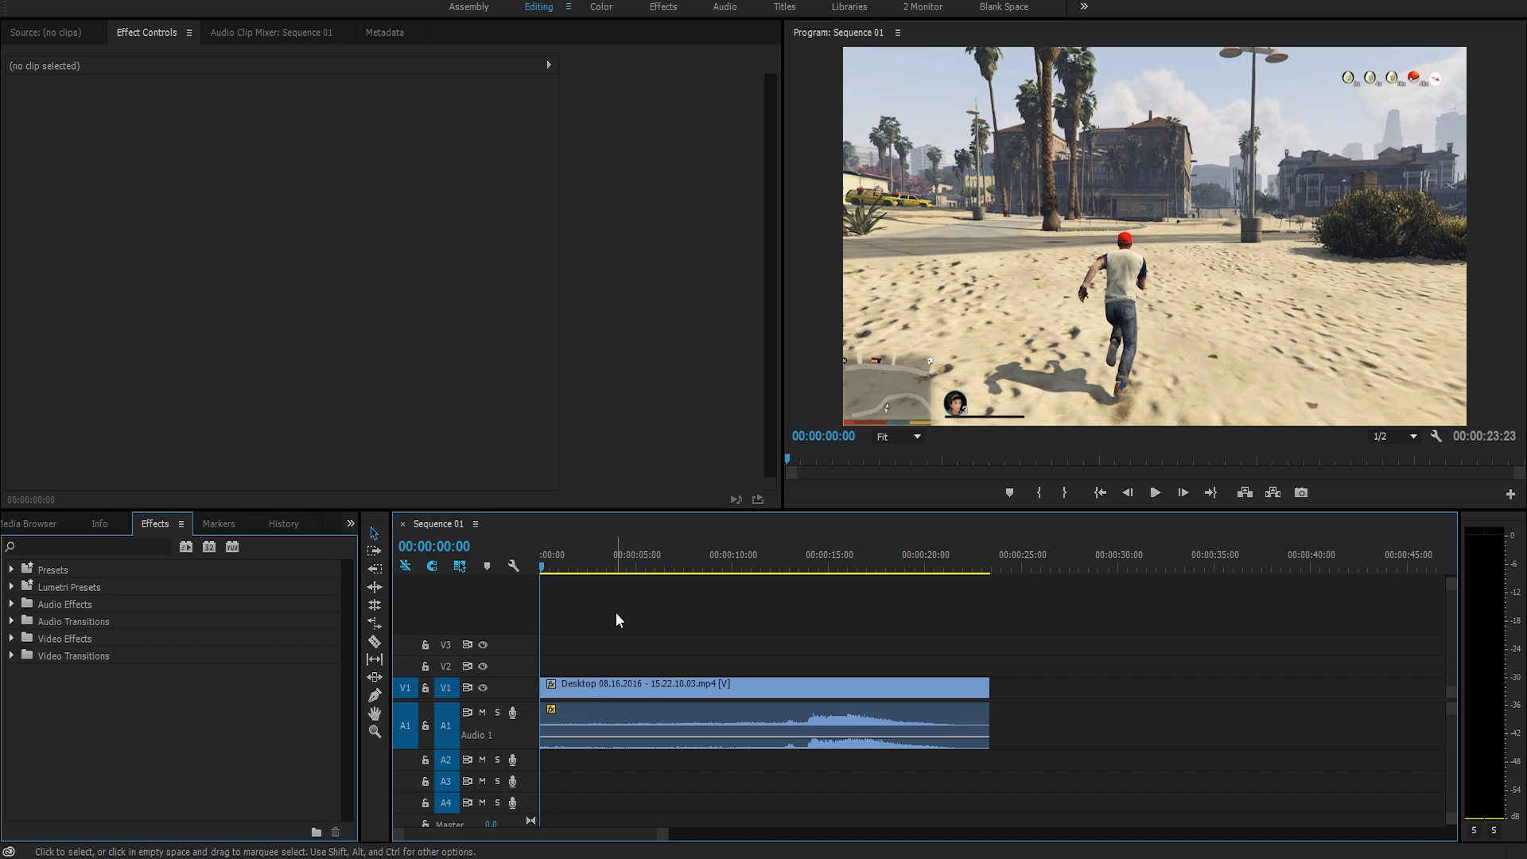
# - Select the gameplay clip on V1, widen the Effect Controls keyframe area, and scrub toward the death
pyautogui.click(612, 690)
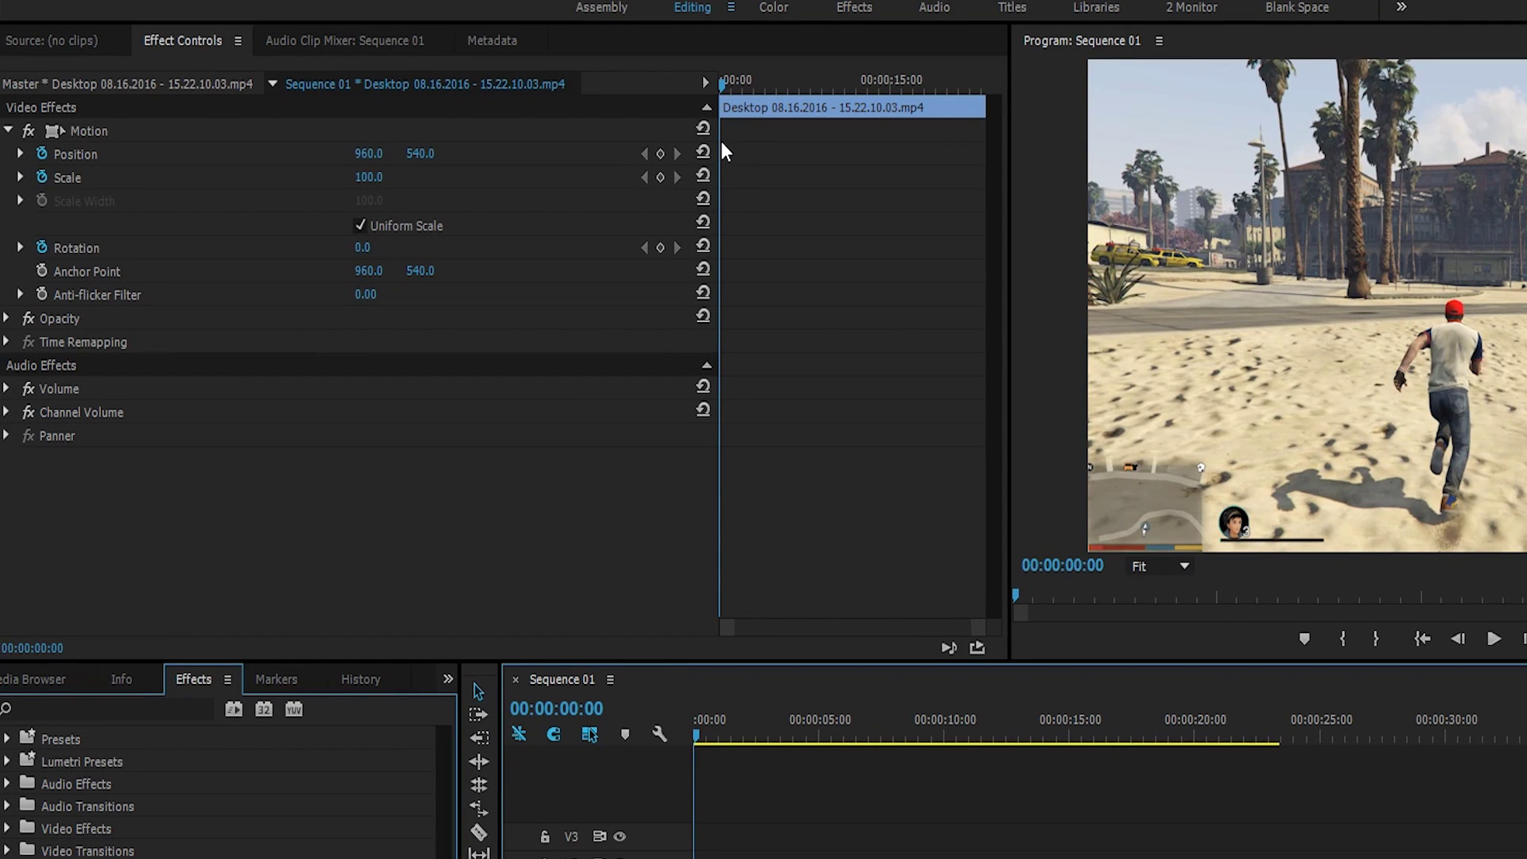
pyautogui.moveTo(718, 137); pyautogui.dragTo(351, 175)
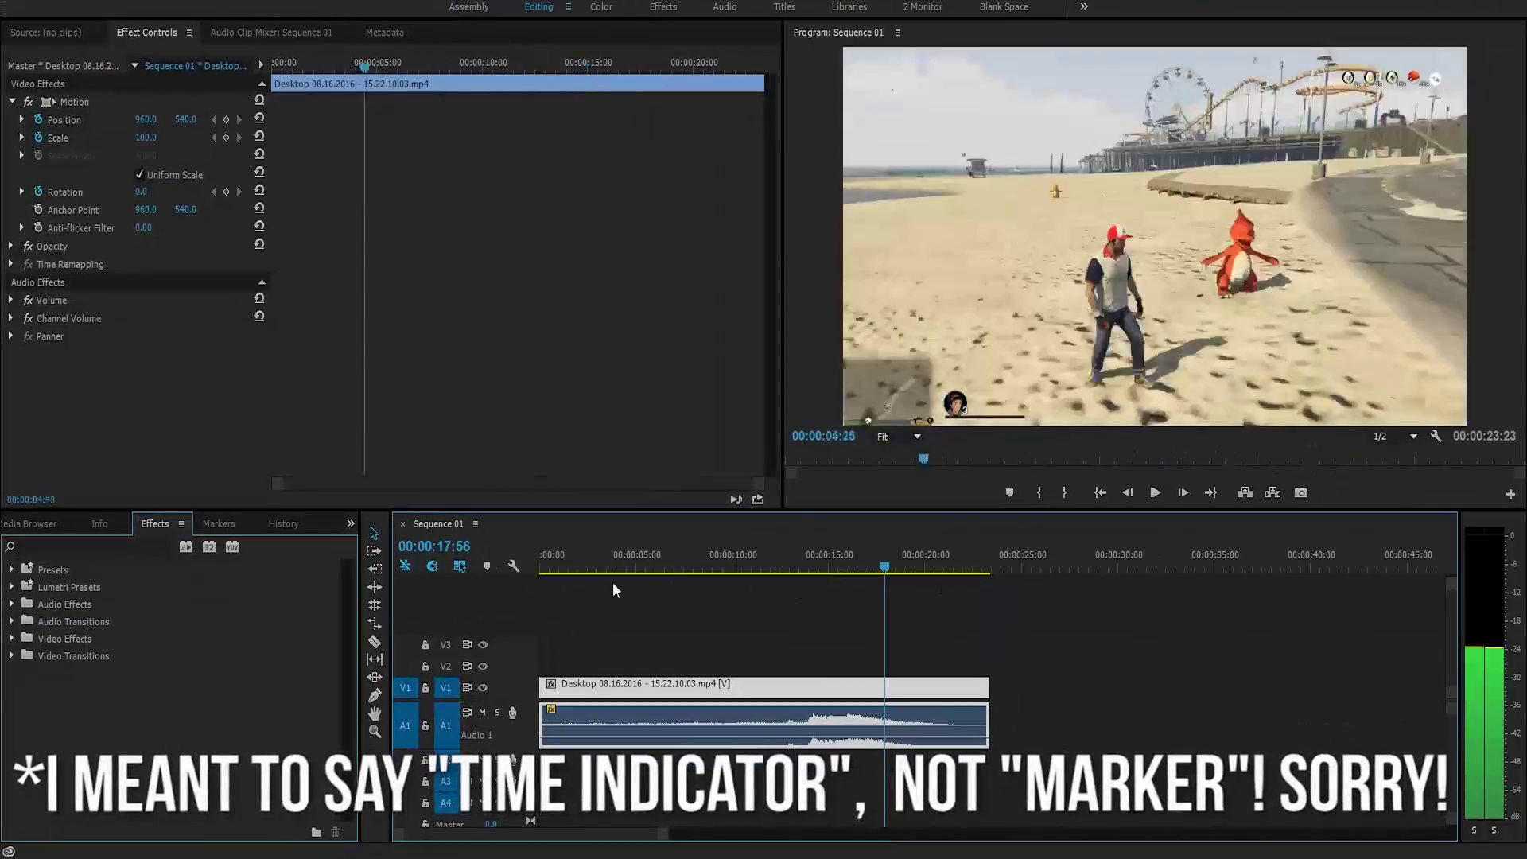
pyautogui.moveTo(646, 616); pyautogui.dragTo(528, 623)
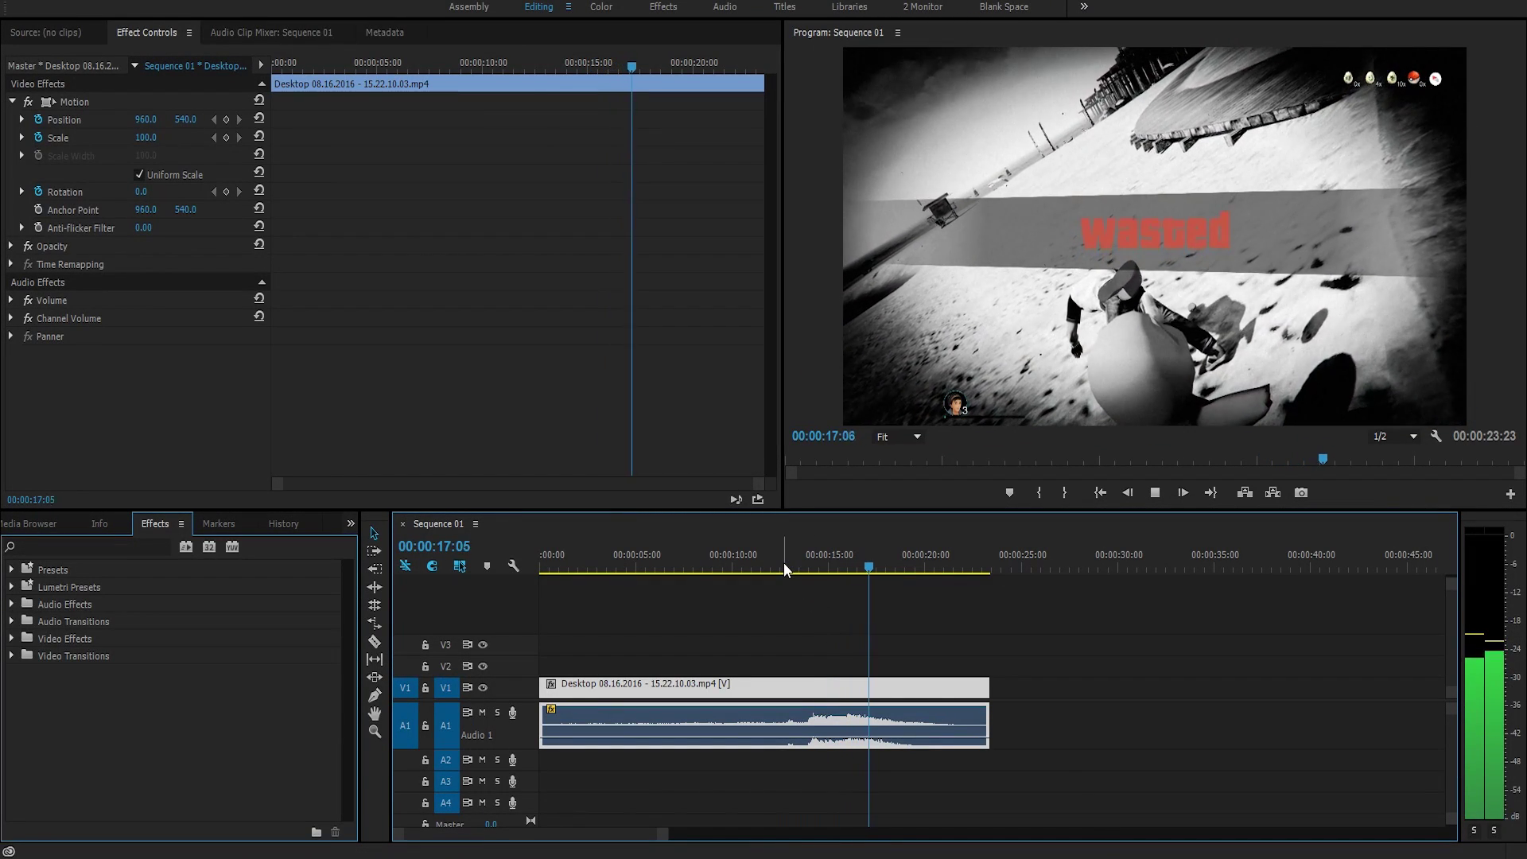
# - Move the playhead from about 12:35 to 13:34, then step frame by frame to 00:00:13:55
pyautogui.click(785, 565)
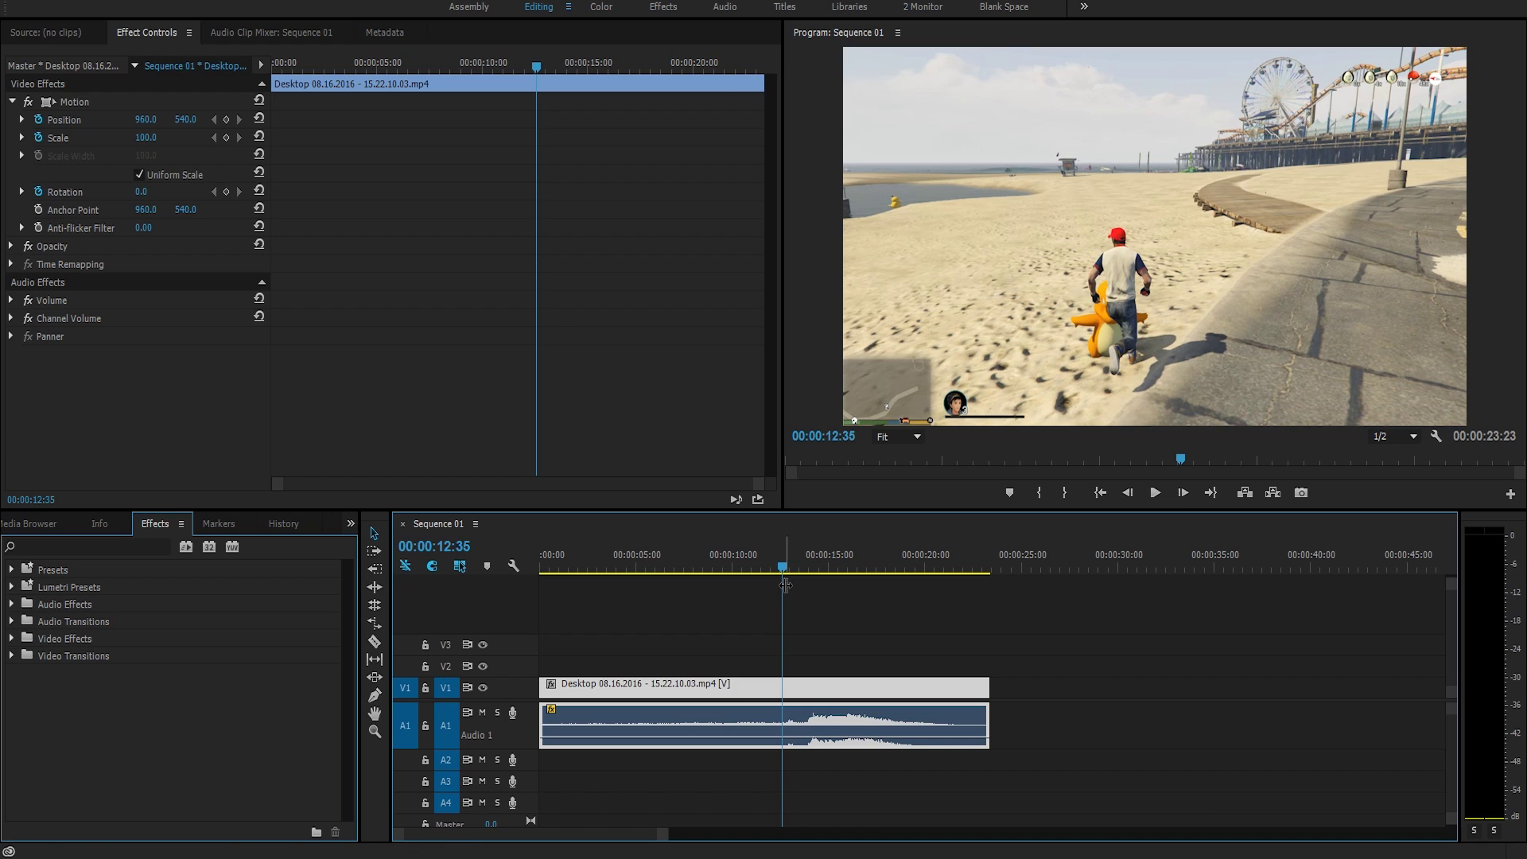
pyautogui.click(799, 564)
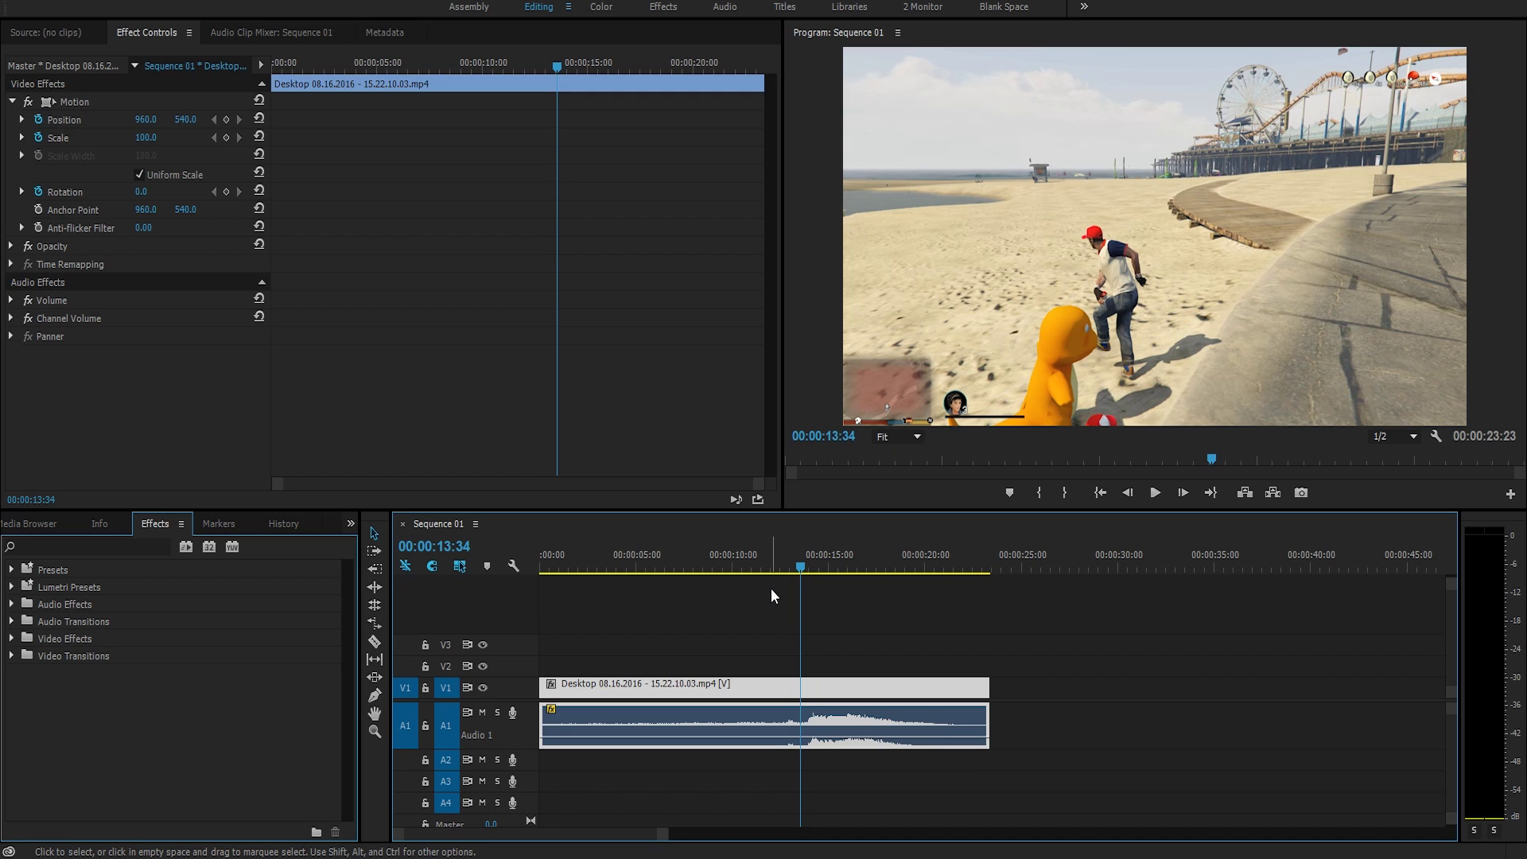
pyautogui.press('Right')
pyautogui.press('Right')
pyautogui.press('Right')
pyautogui.press('Right')
pyautogui.press('Right')
pyautogui.press('Right')
pyautogui.press('Right')
pyautogui.press('Right')
pyautogui.press('Right')
pyautogui.press('Right')
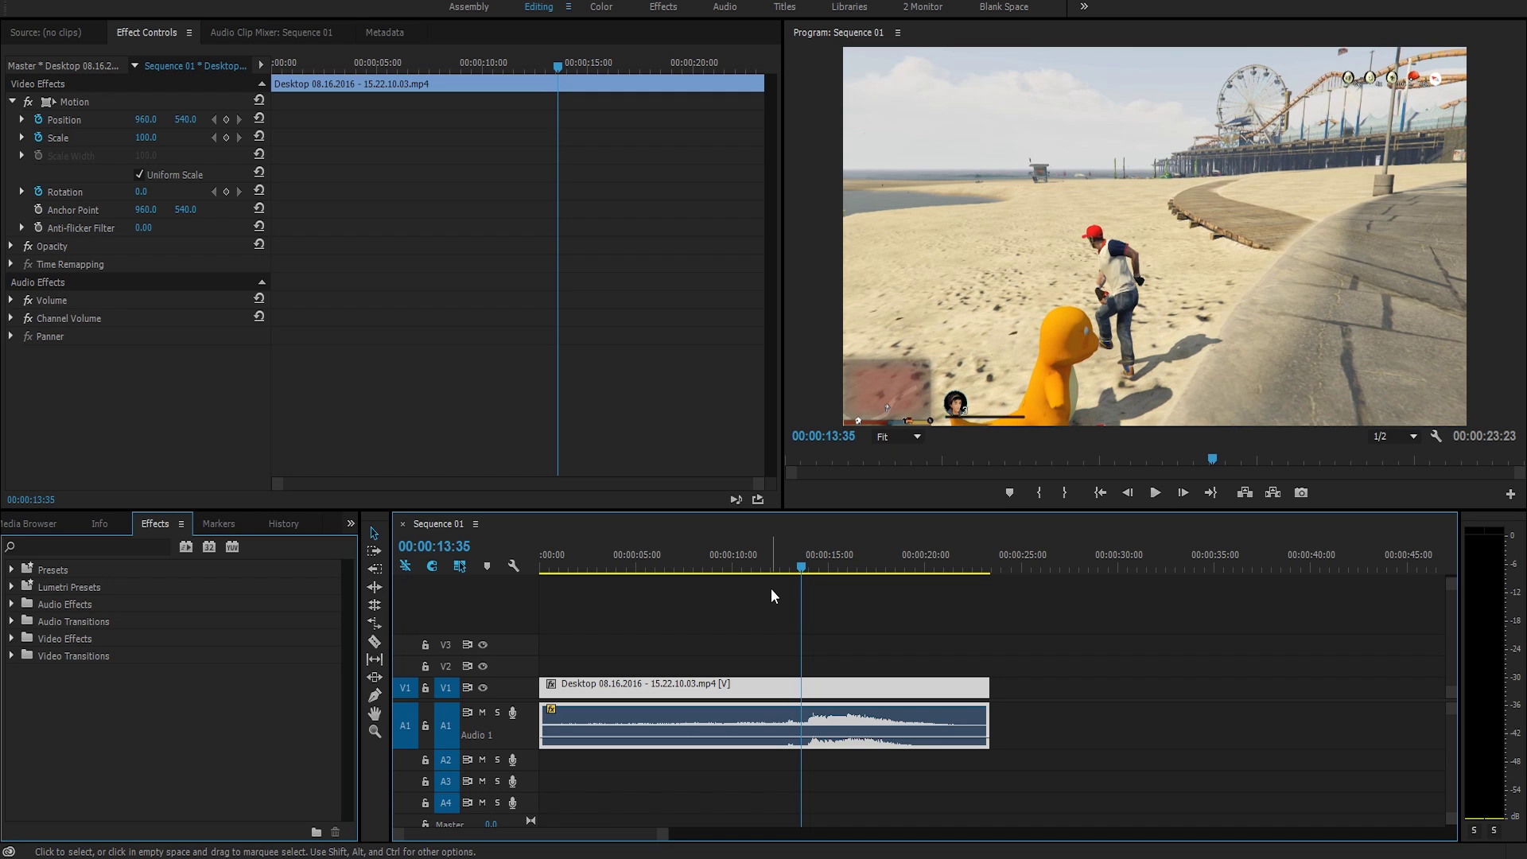
pyautogui.press('Right')
pyautogui.press('Right')
pyautogui.press('Right')
pyautogui.press('Right')
pyautogui.press('Right')
pyautogui.press('Right')
pyautogui.press('Right')
pyautogui.press('Right')
pyautogui.press('Right')
pyautogui.press('Right')
pyautogui.press('Right')
pyautogui.press('Right')
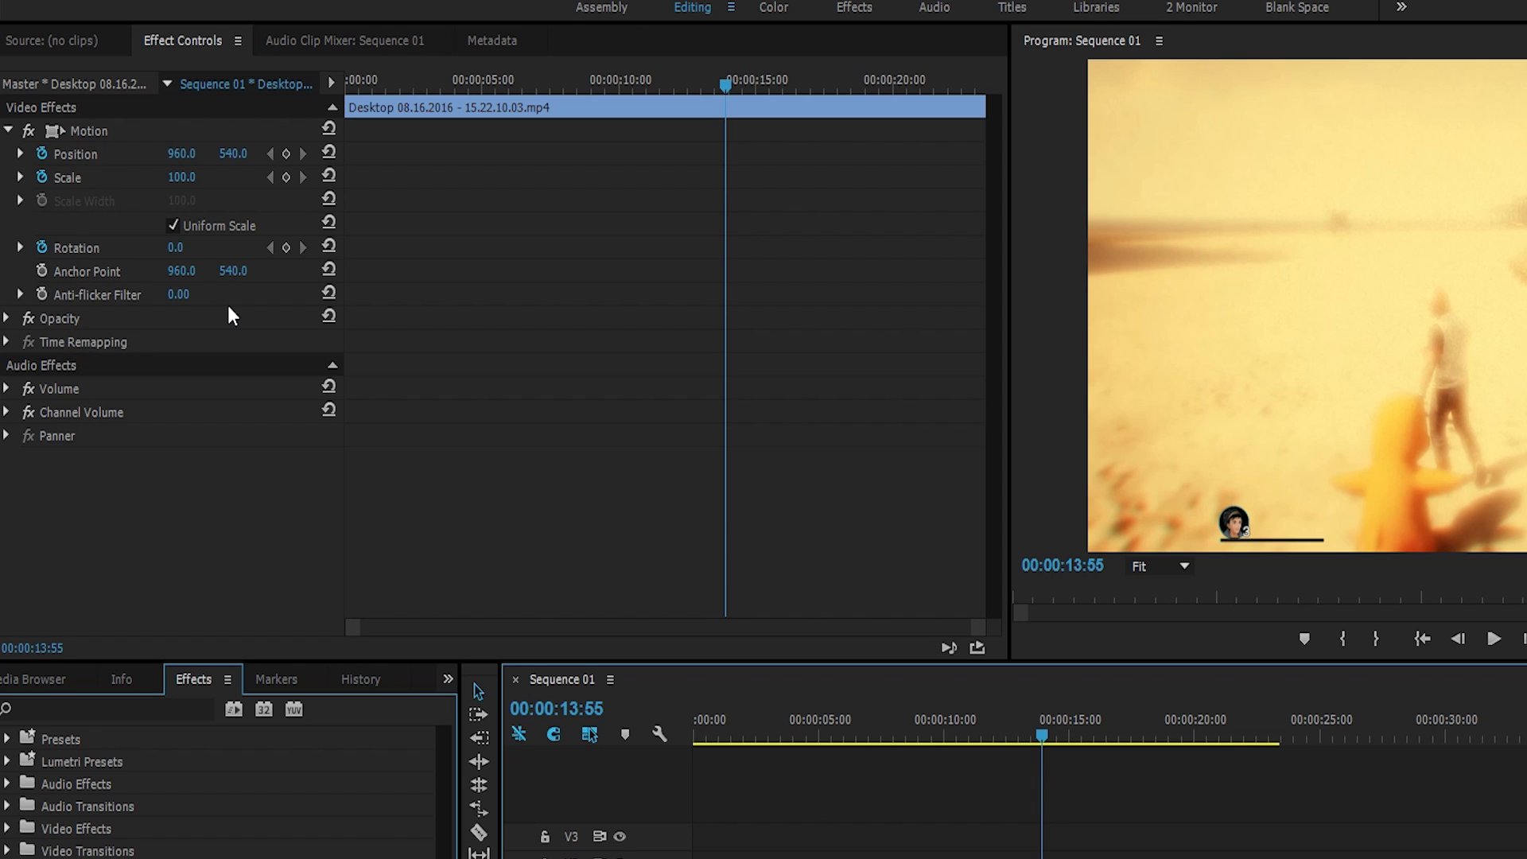
# - Add Position, Scale and Rotation keyframes at 13:55, then step back to 13:49
pyautogui.click(286, 155)
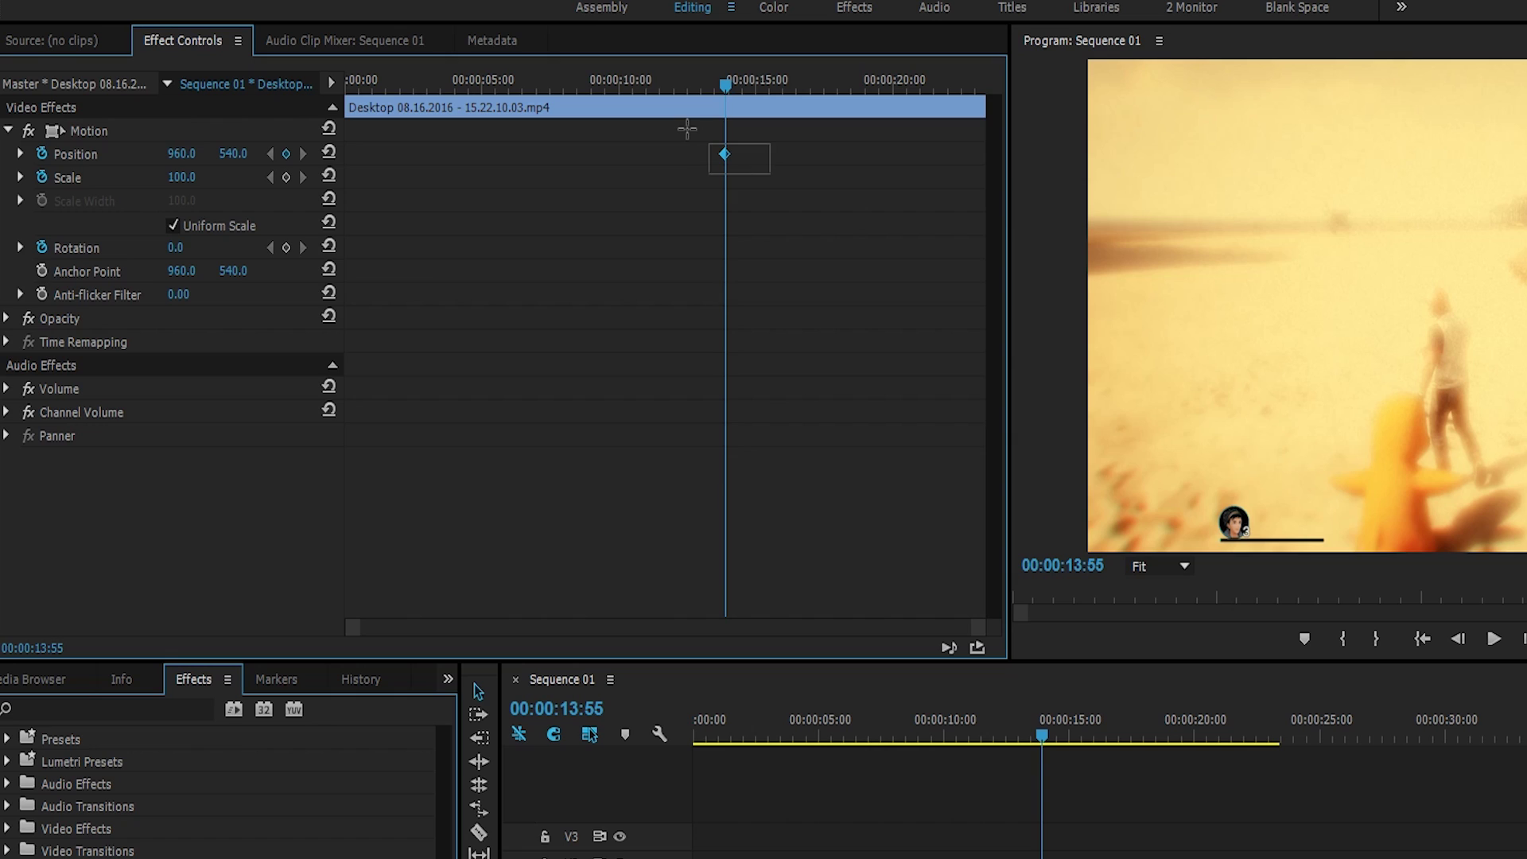
pyautogui.moveTo(687, 129); pyautogui.dragTo(761, 205)
pyautogui.click(287, 178)
pyautogui.click(285, 247)
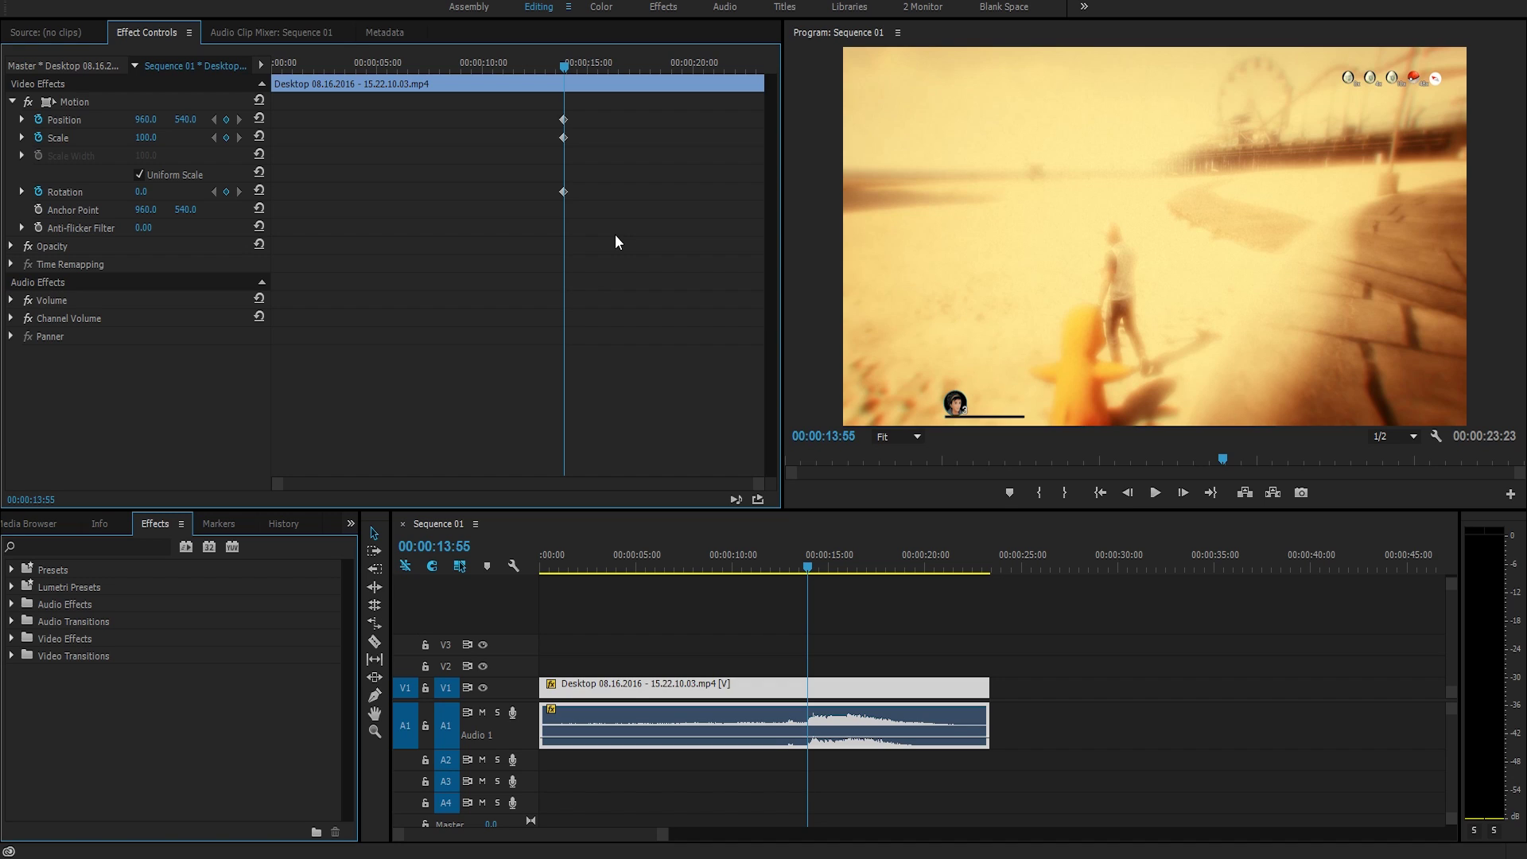
pyautogui.press('Left')
pyautogui.press('Left')
pyautogui.press('Left')
pyautogui.press('Left')
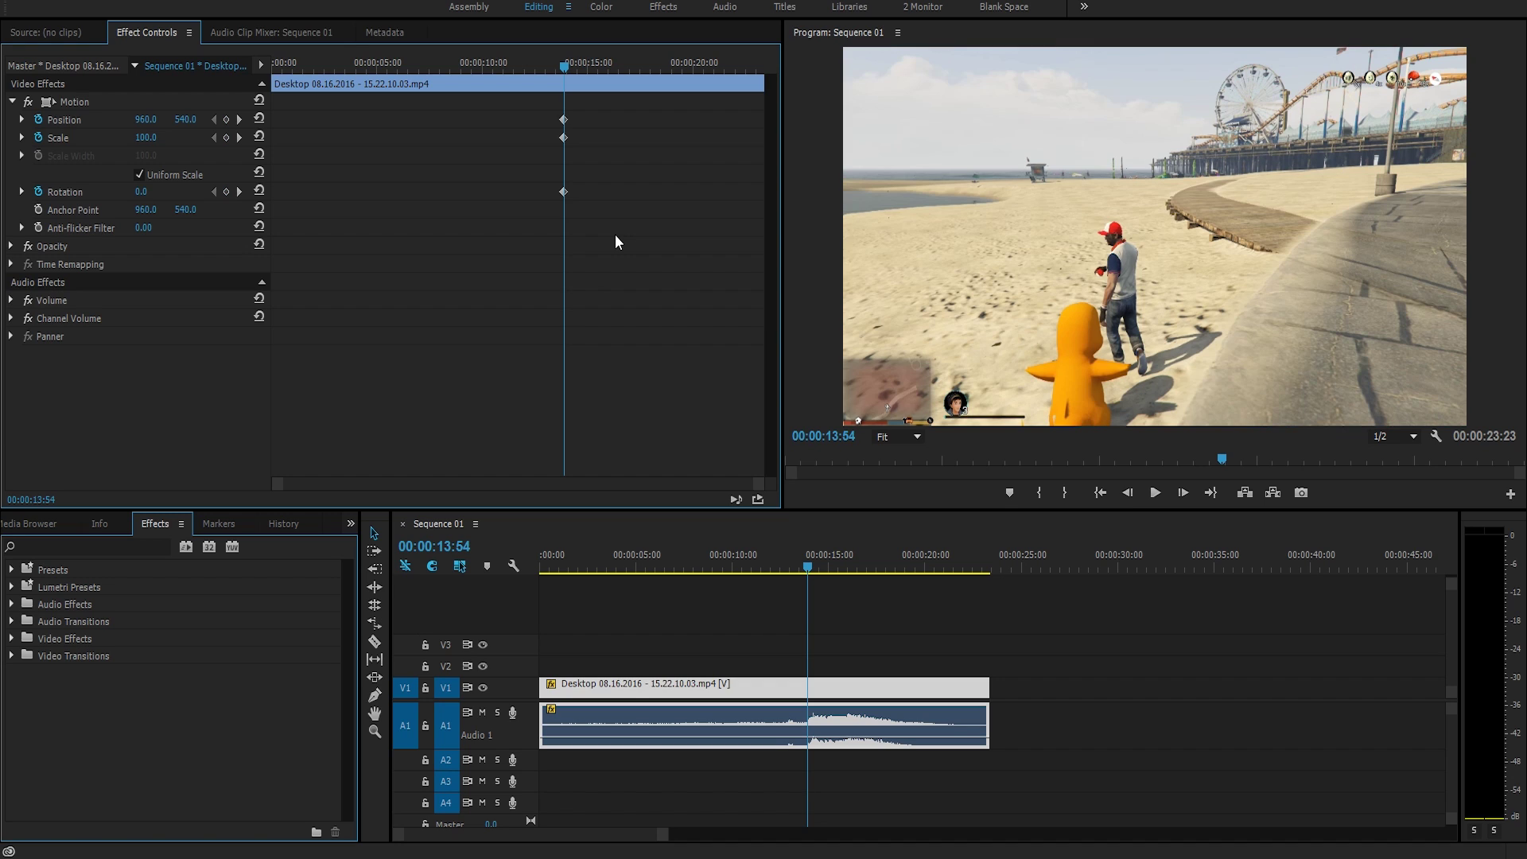
pyautogui.press('Left')
pyautogui.press('Left')
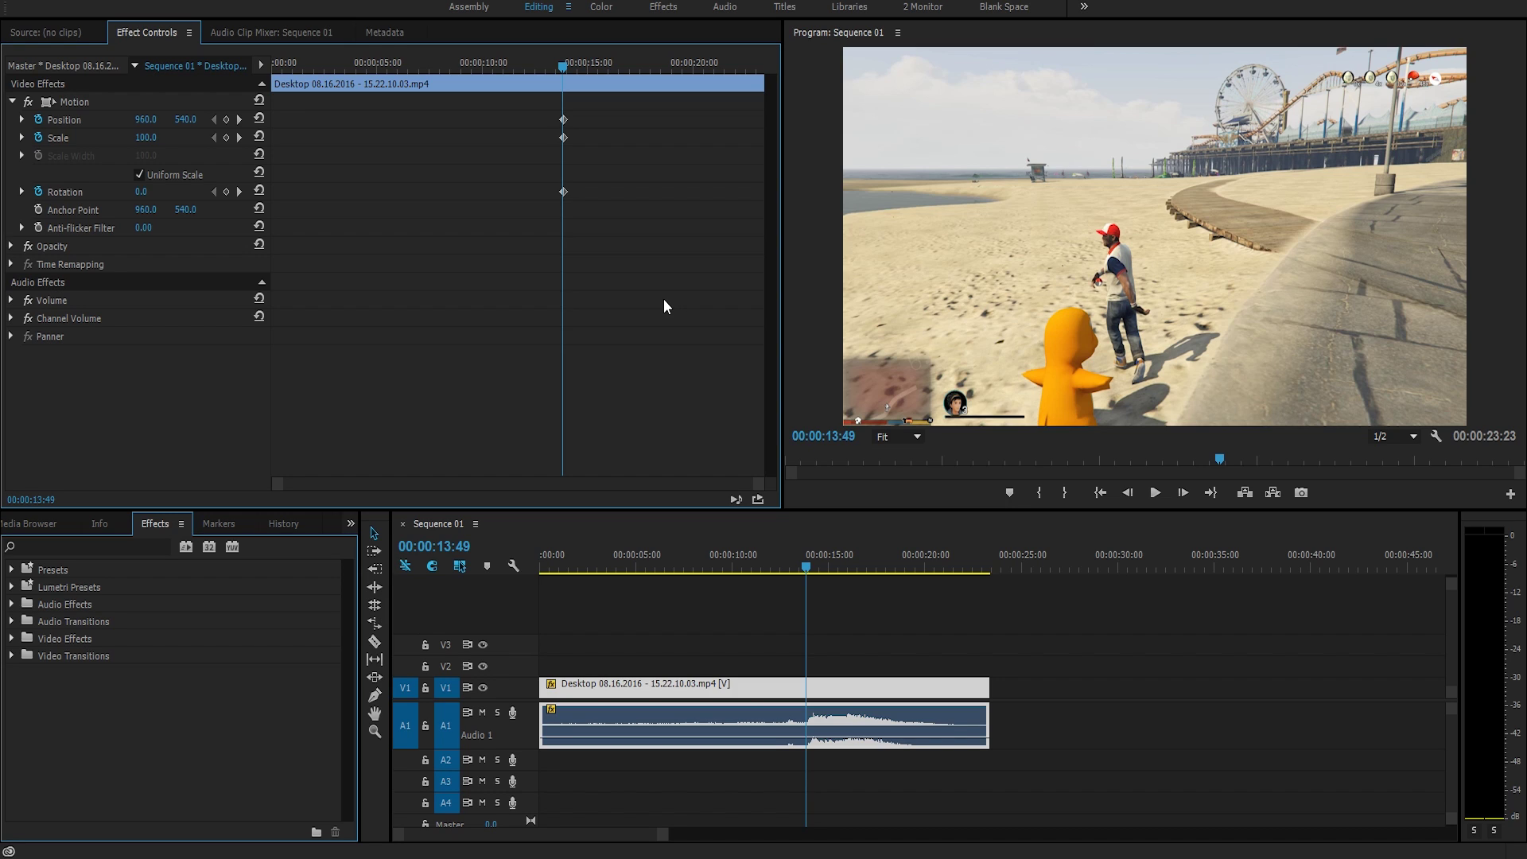
# - Reselect the gameplay clip and zoom the Effect Controls timeline in around the playhead
pyautogui.click(937, 592)
pyautogui.click(651, 410)
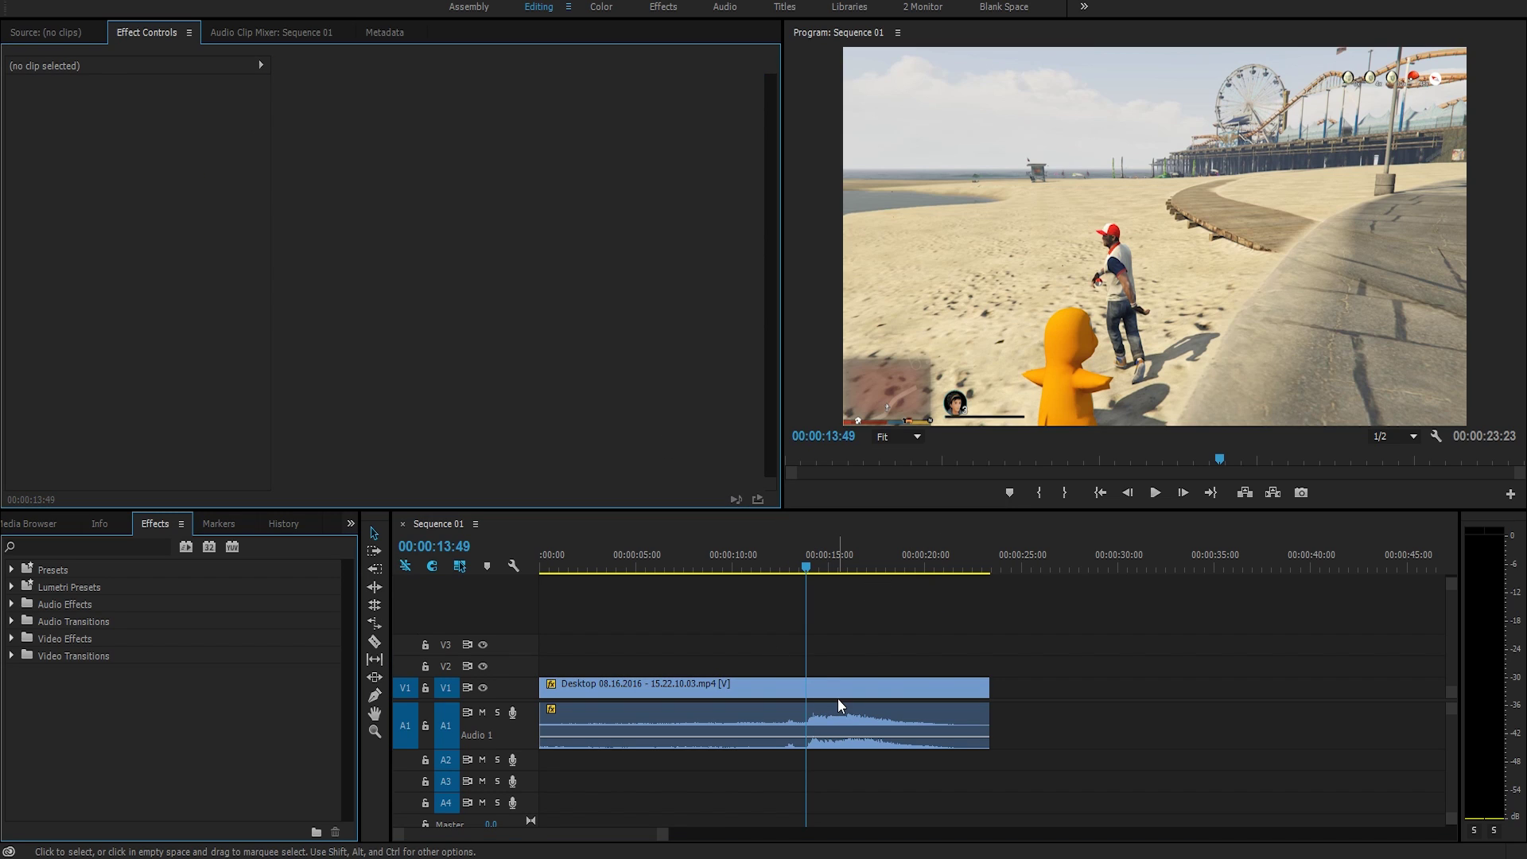
pyautogui.click(837, 691)
pyautogui.click(604, 409)
pyautogui.press('=')
pyautogui.press('=')
pyautogui.press('=')
pyautogui.press('=')
pyautogui.press('=')
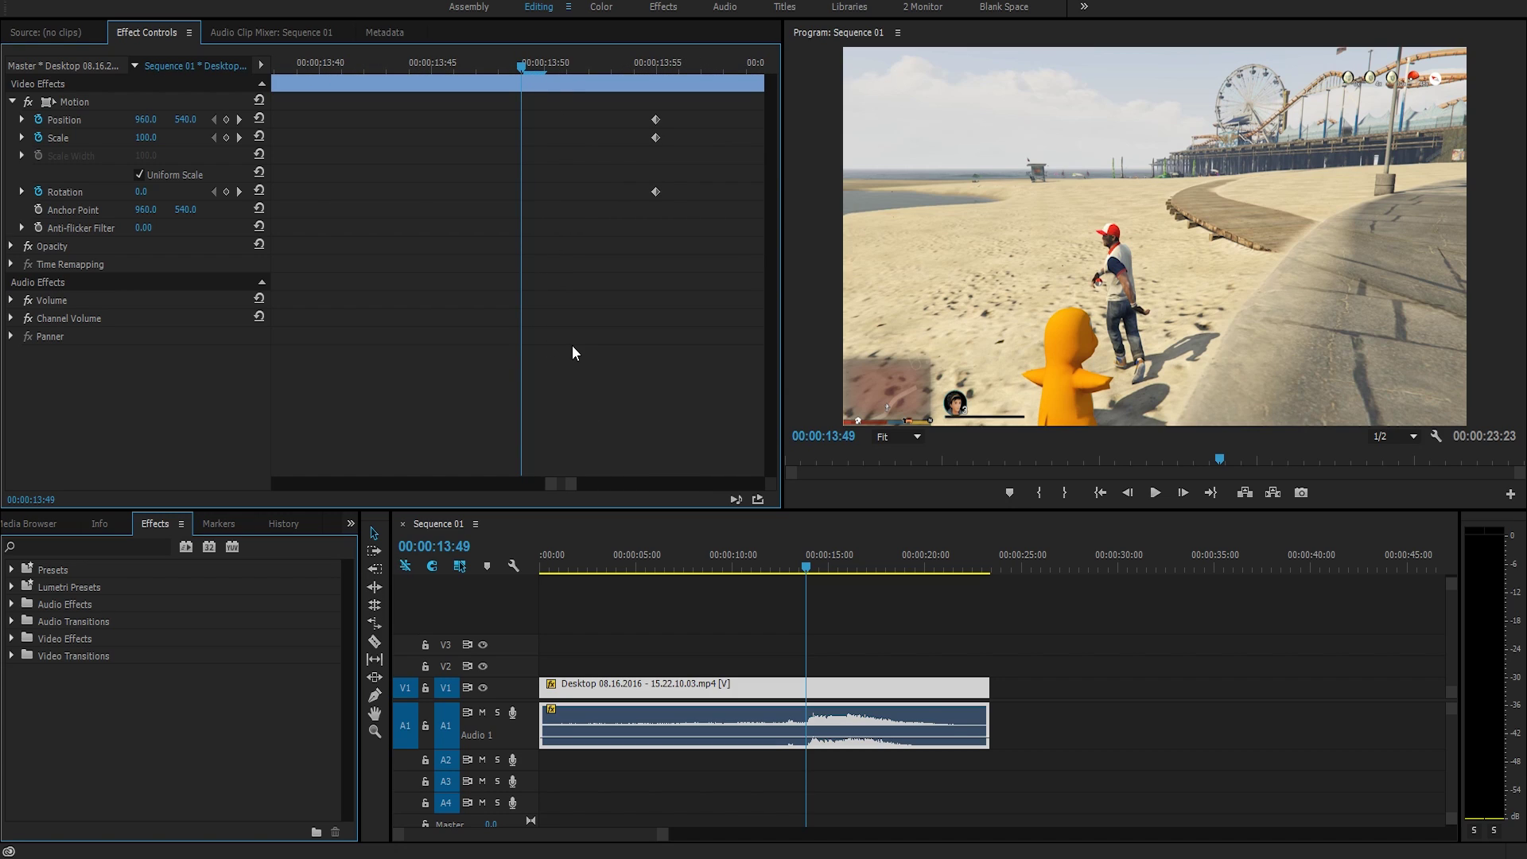
# - Add Rotation, Scale and Position keyframes at 13:49, then return to the 13:55 keyframes
pyautogui.click(226, 192)
pyautogui.click(226, 137)
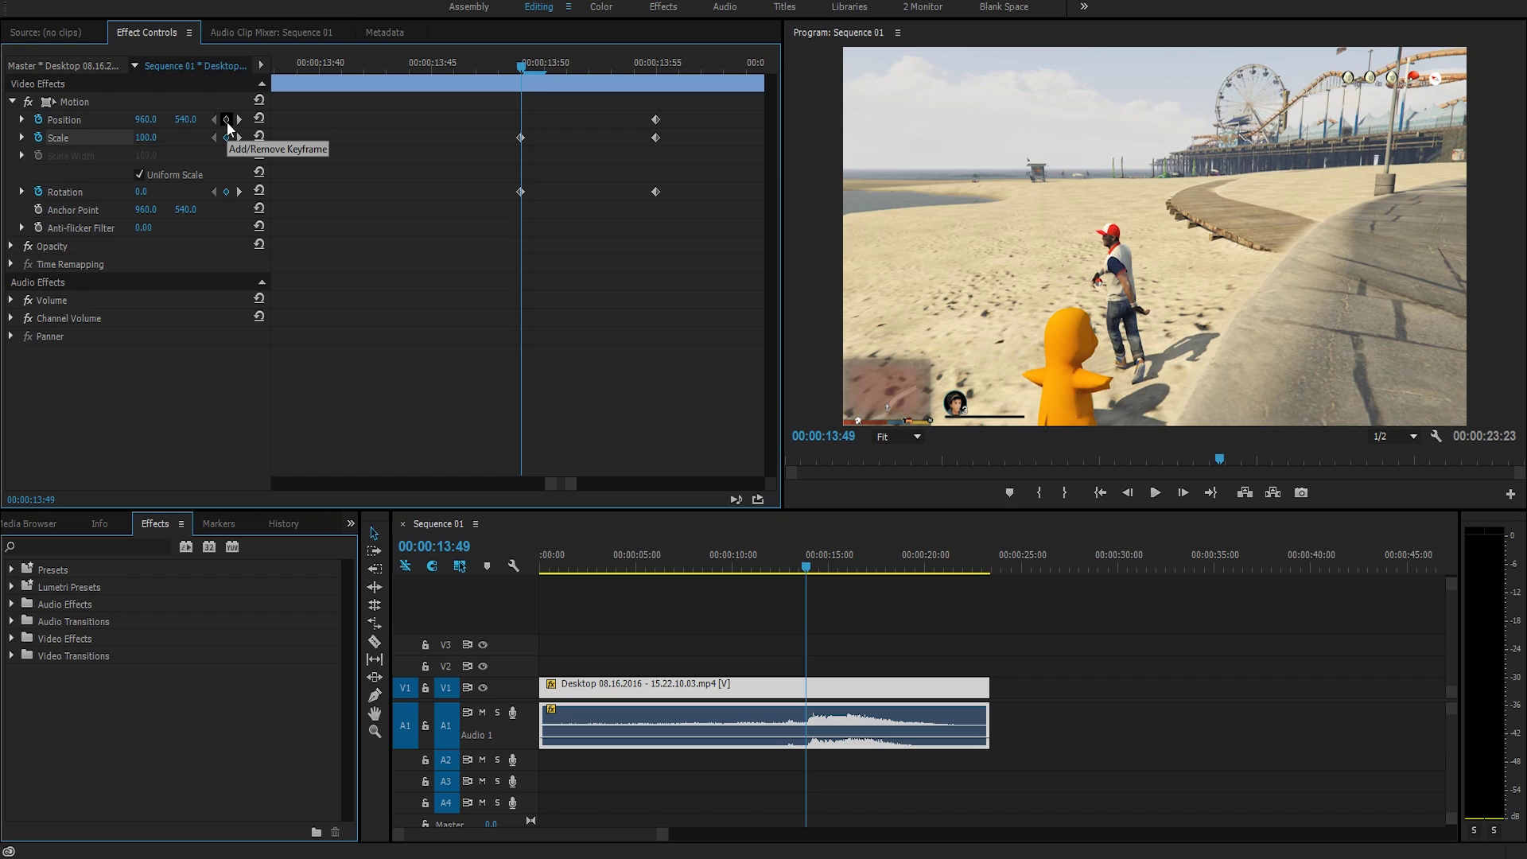
pyautogui.click(226, 119)
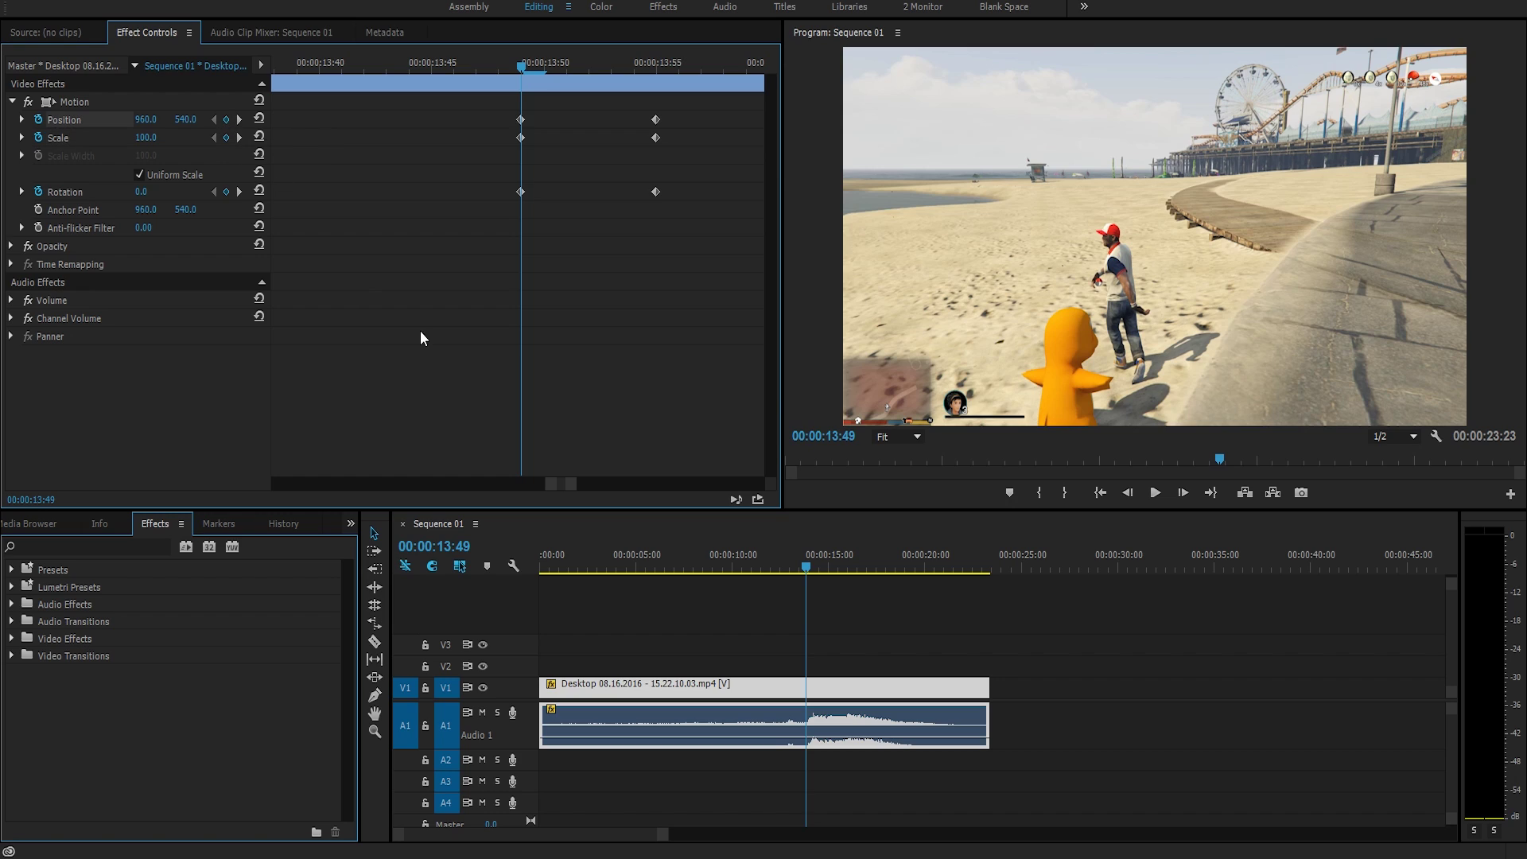
pyautogui.click(239, 120)
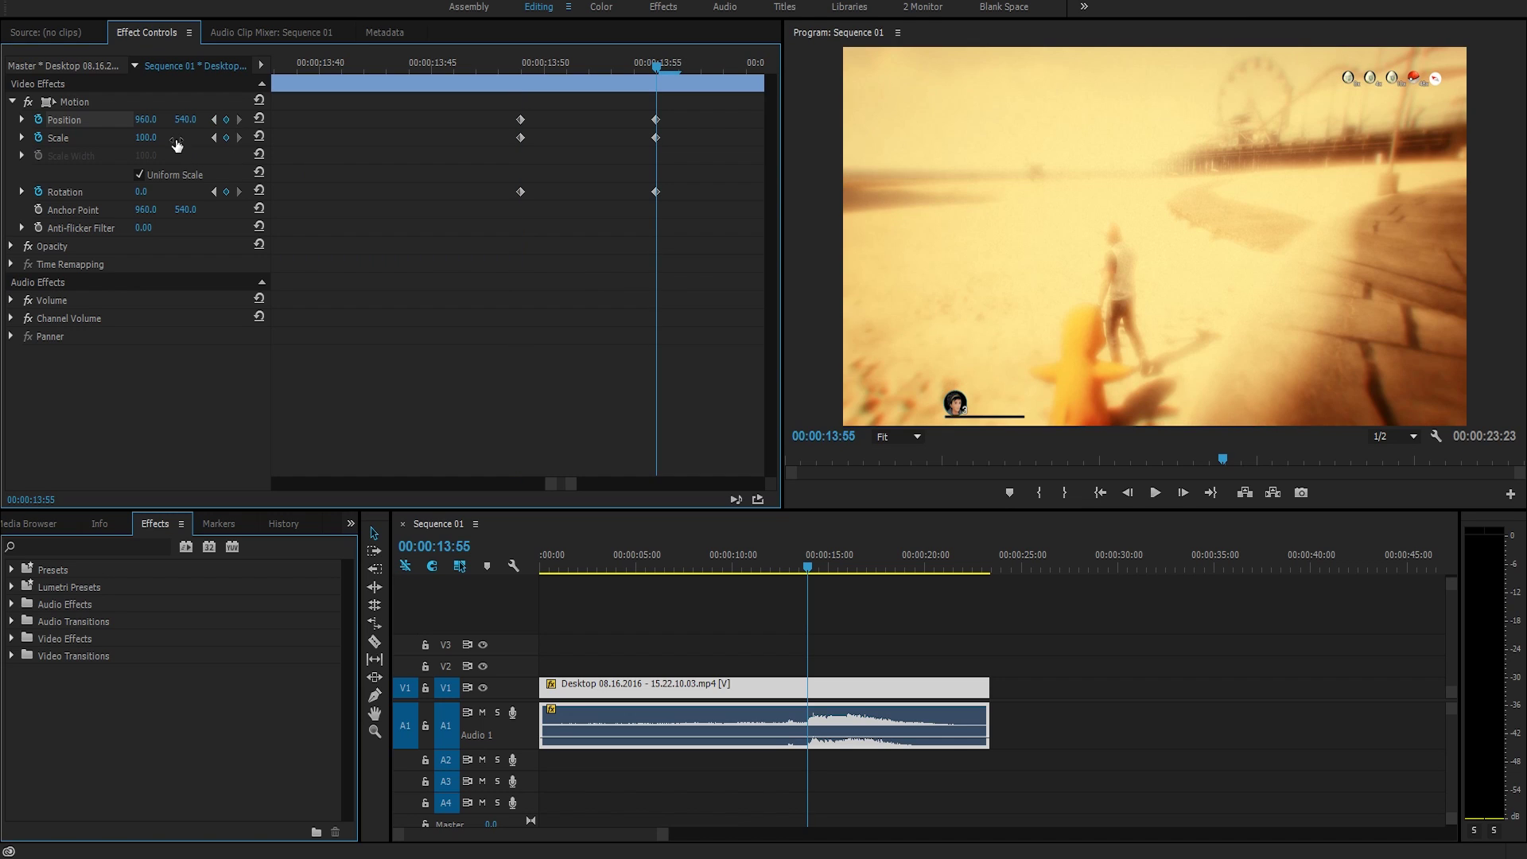
# - Set the 13:55 Scale to 246, then raise it to 356
pyautogui.click(151, 138)
pyautogui.write('246')
pyautogui.press('Return')
pyautogui.moveTo(145, 138); pyautogui.dragTo(234, 137)
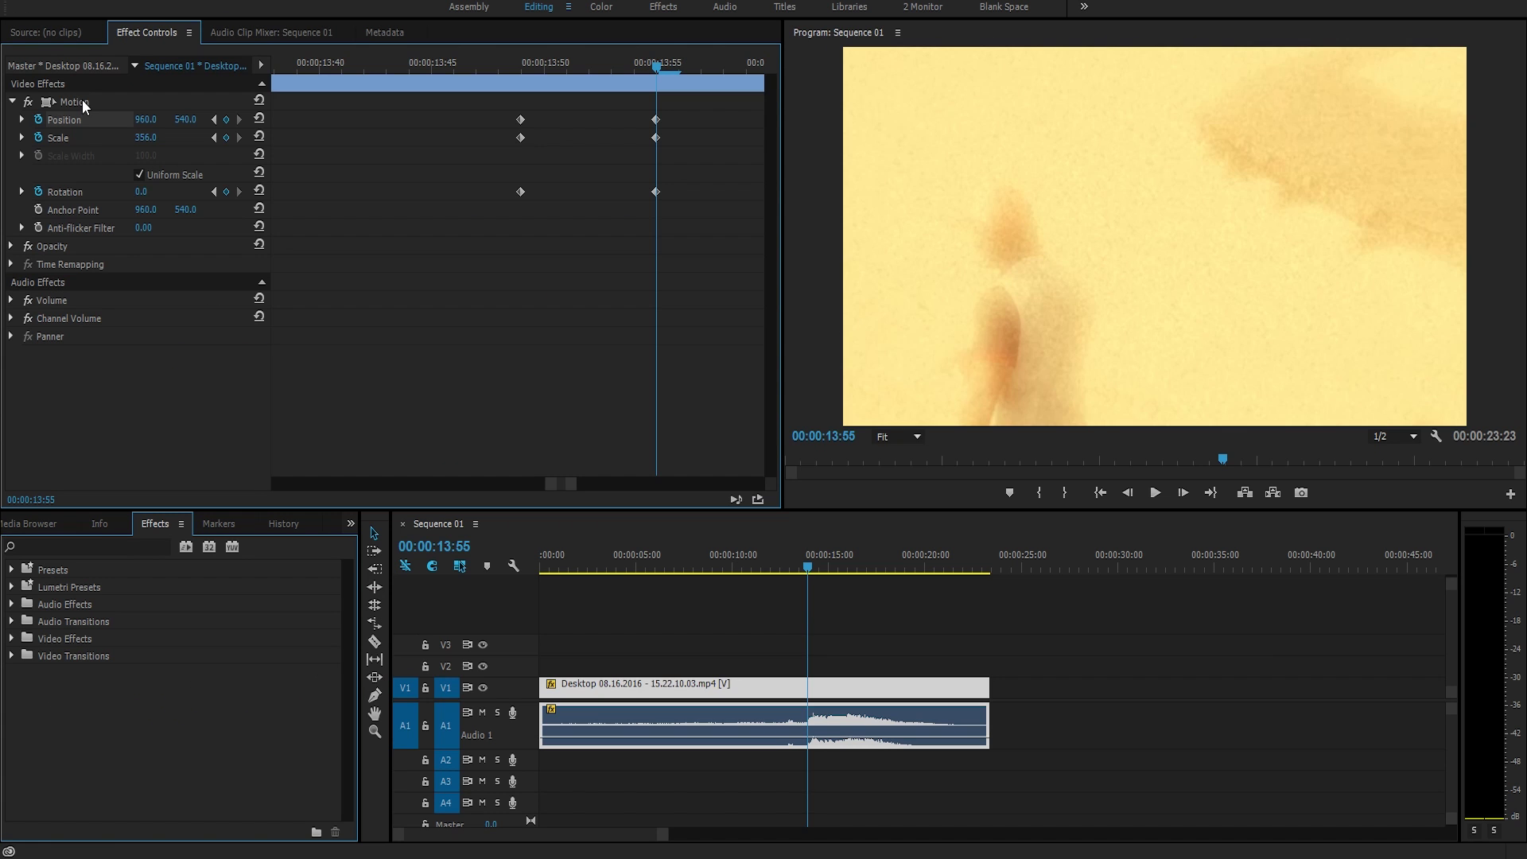
# - Rotate the image to -14° and position it at 1317.6, 263.3 to frame the character
pyautogui.click(83, 99)
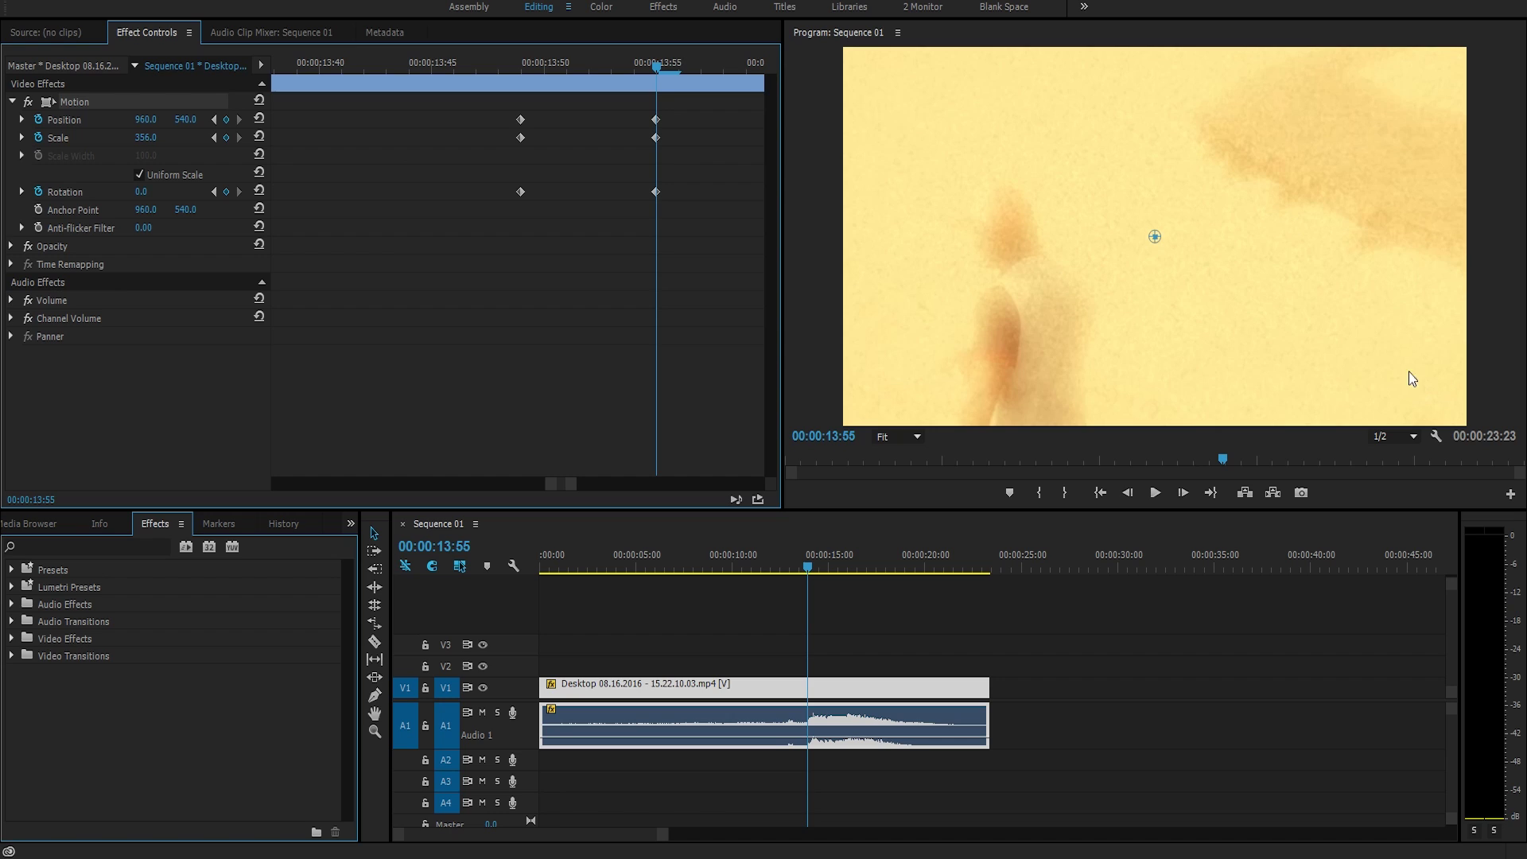
pyautogui.moveTo(1200, 296); pyautogui.dragTo(1305, 278)
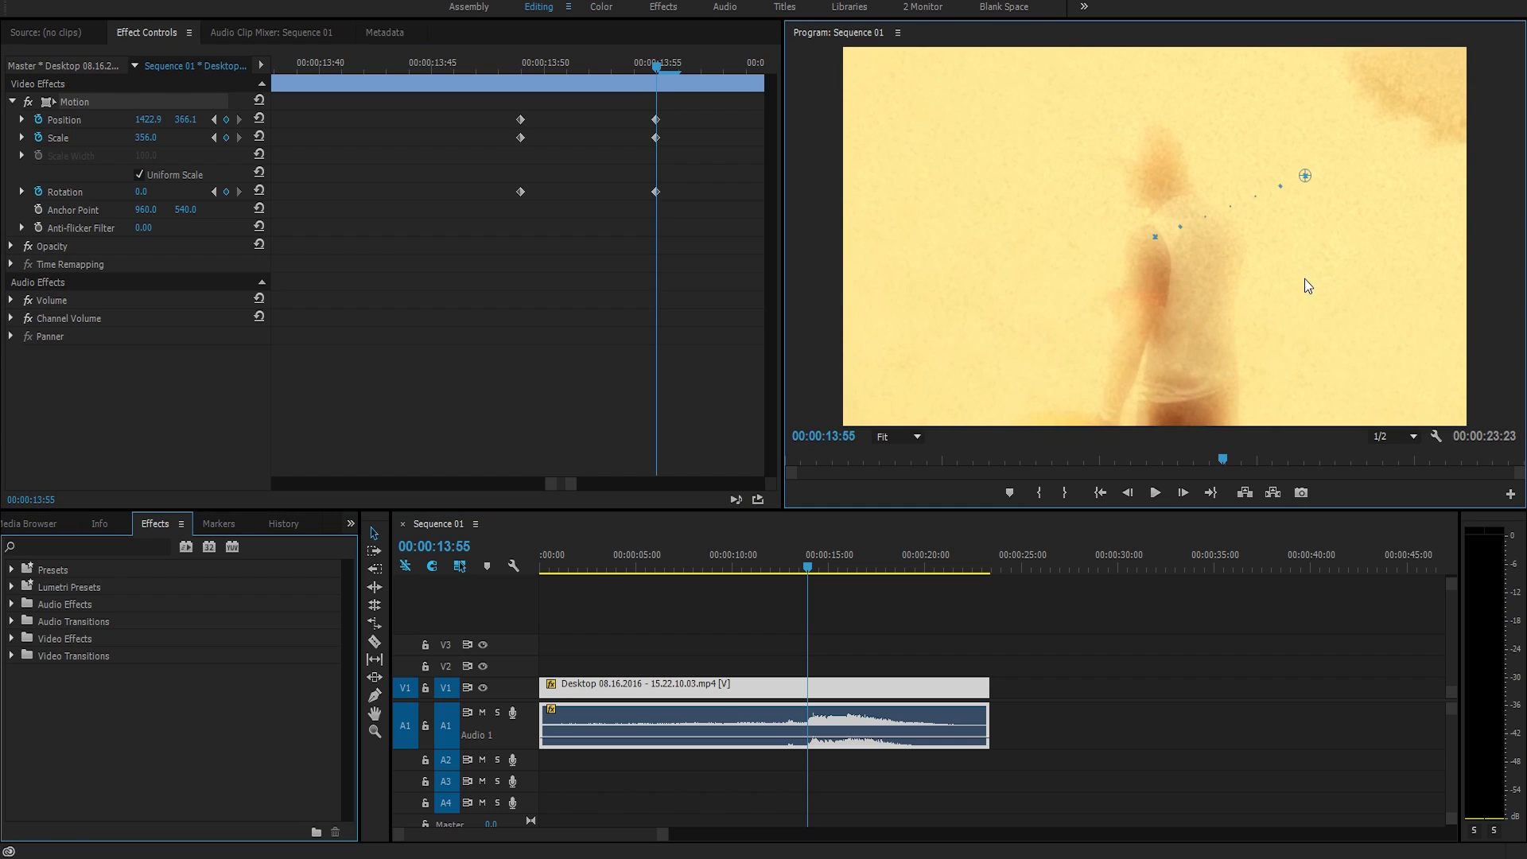
pyautogui.click(150, 197)
pyautogui.moveTo(158, 202); pyautogui.dragTo(126, 156)
pyautogui.click(105, 103)
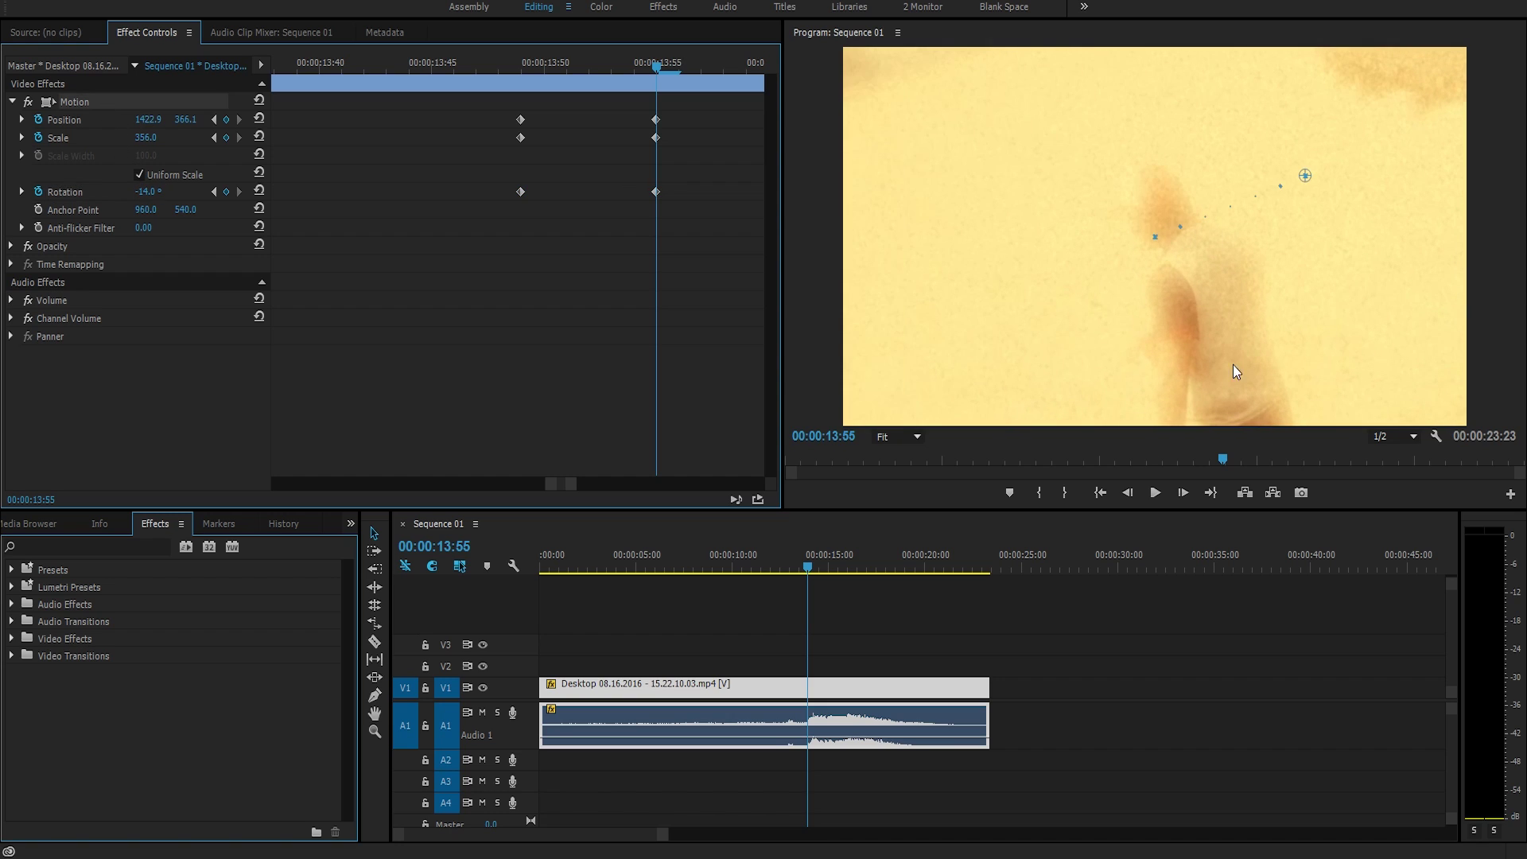
pyautogui.moveTo(1233, 366); pyautogui.dragTo(1200, 307)
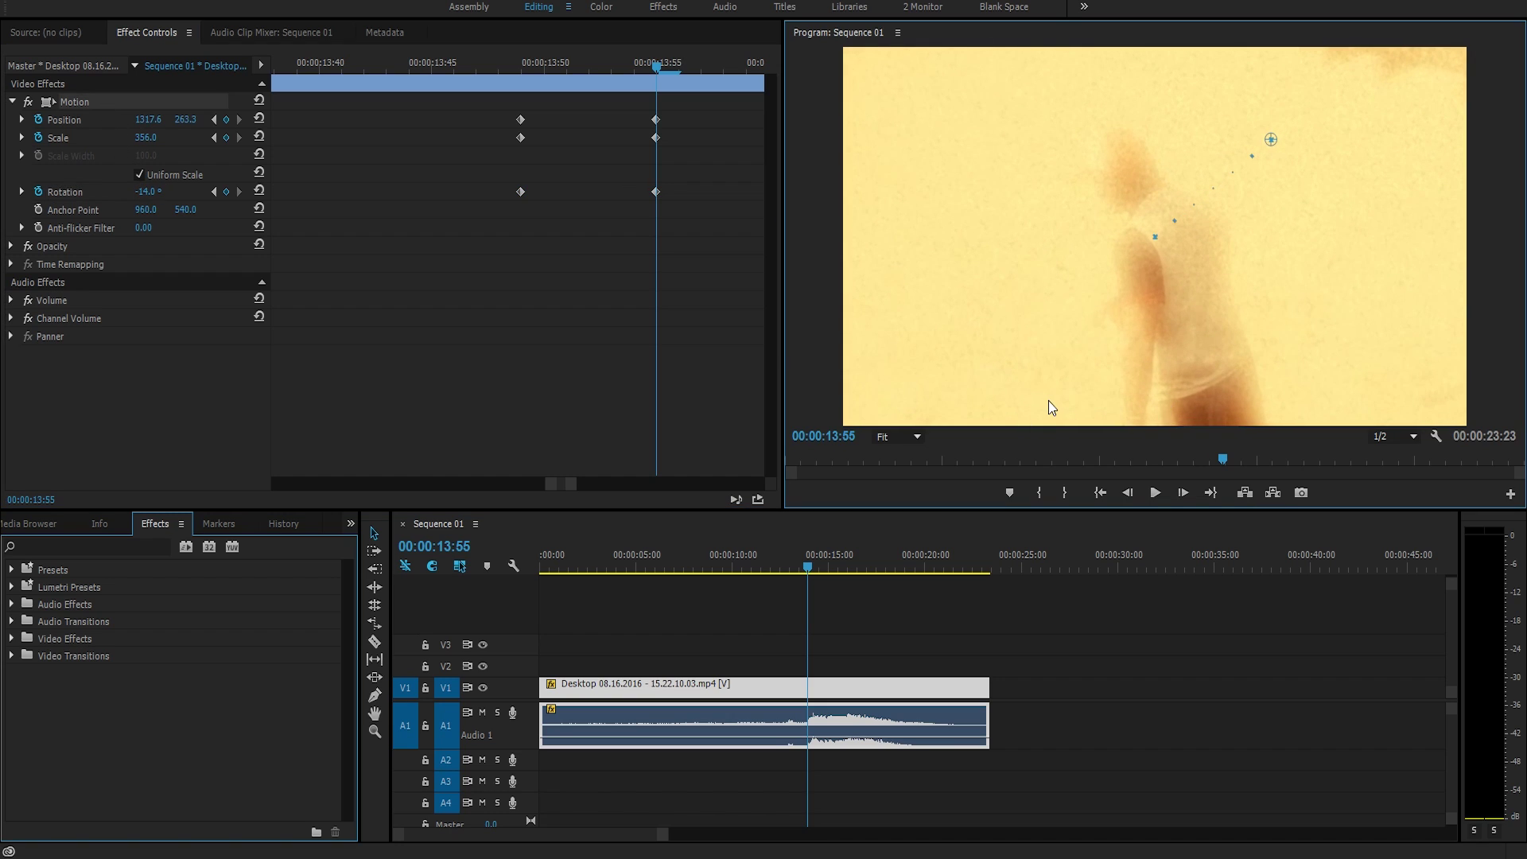
pyautogui.click(211, 120)
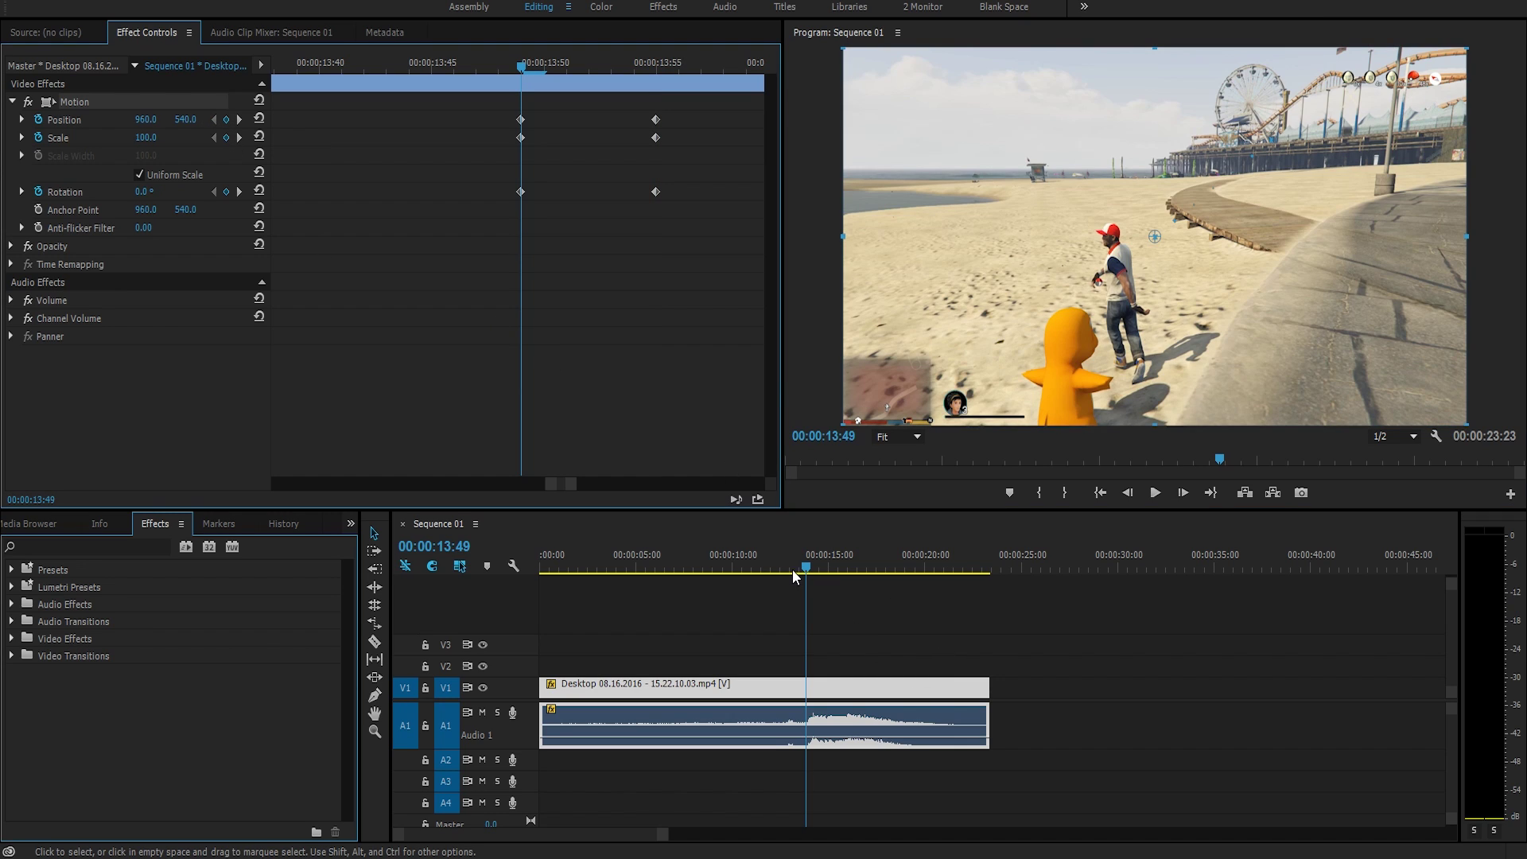
# - Play the sequence from 12:00 past the death to preview the zoom, ending at 13:56
pyautogui.click(770, 567)
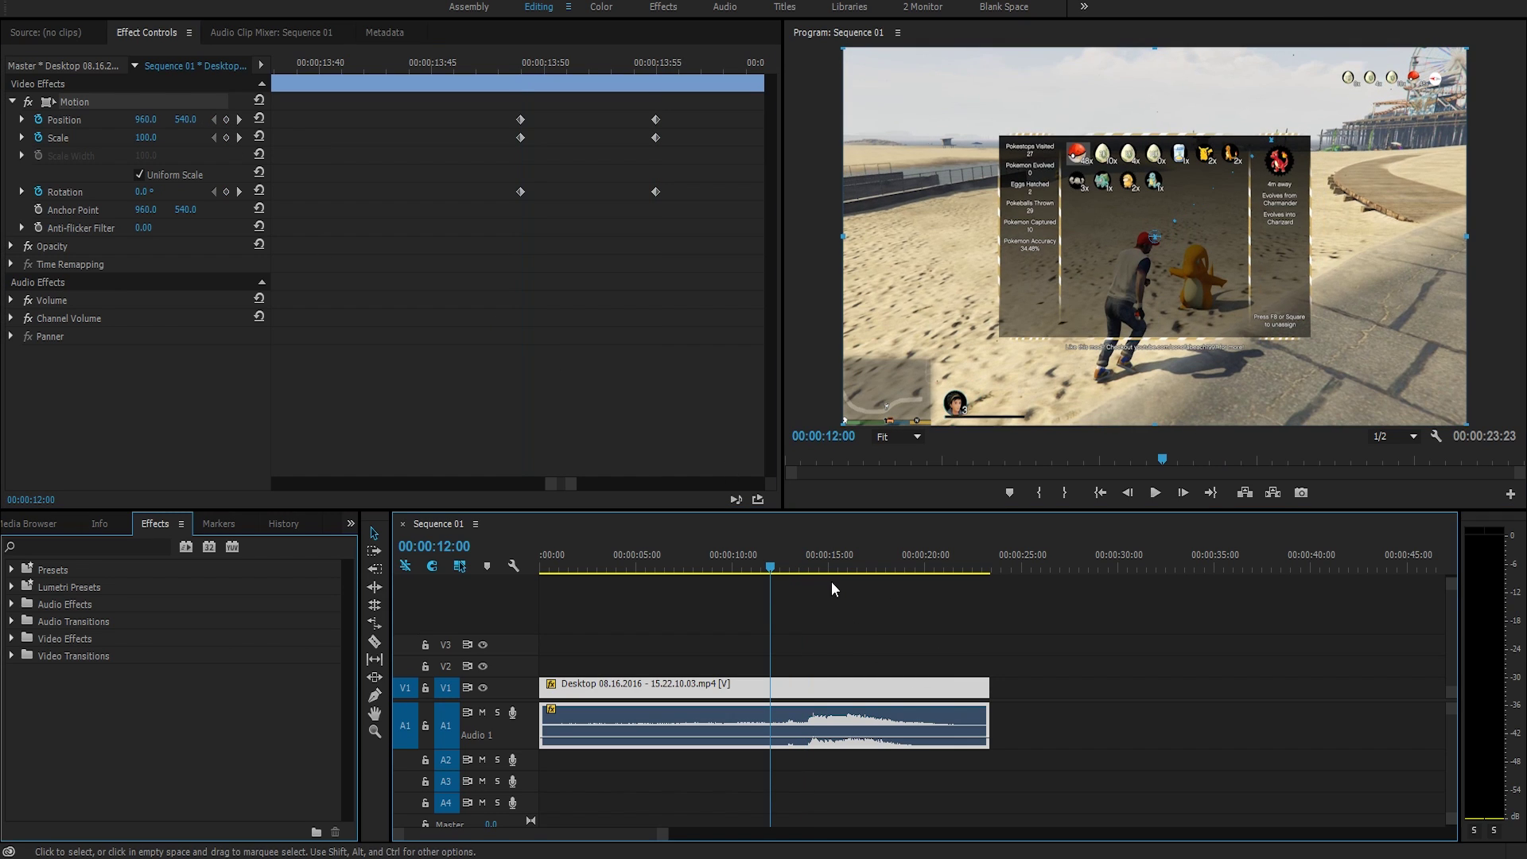
pyautogui.click(842, 625)
pyautogui.press('space')
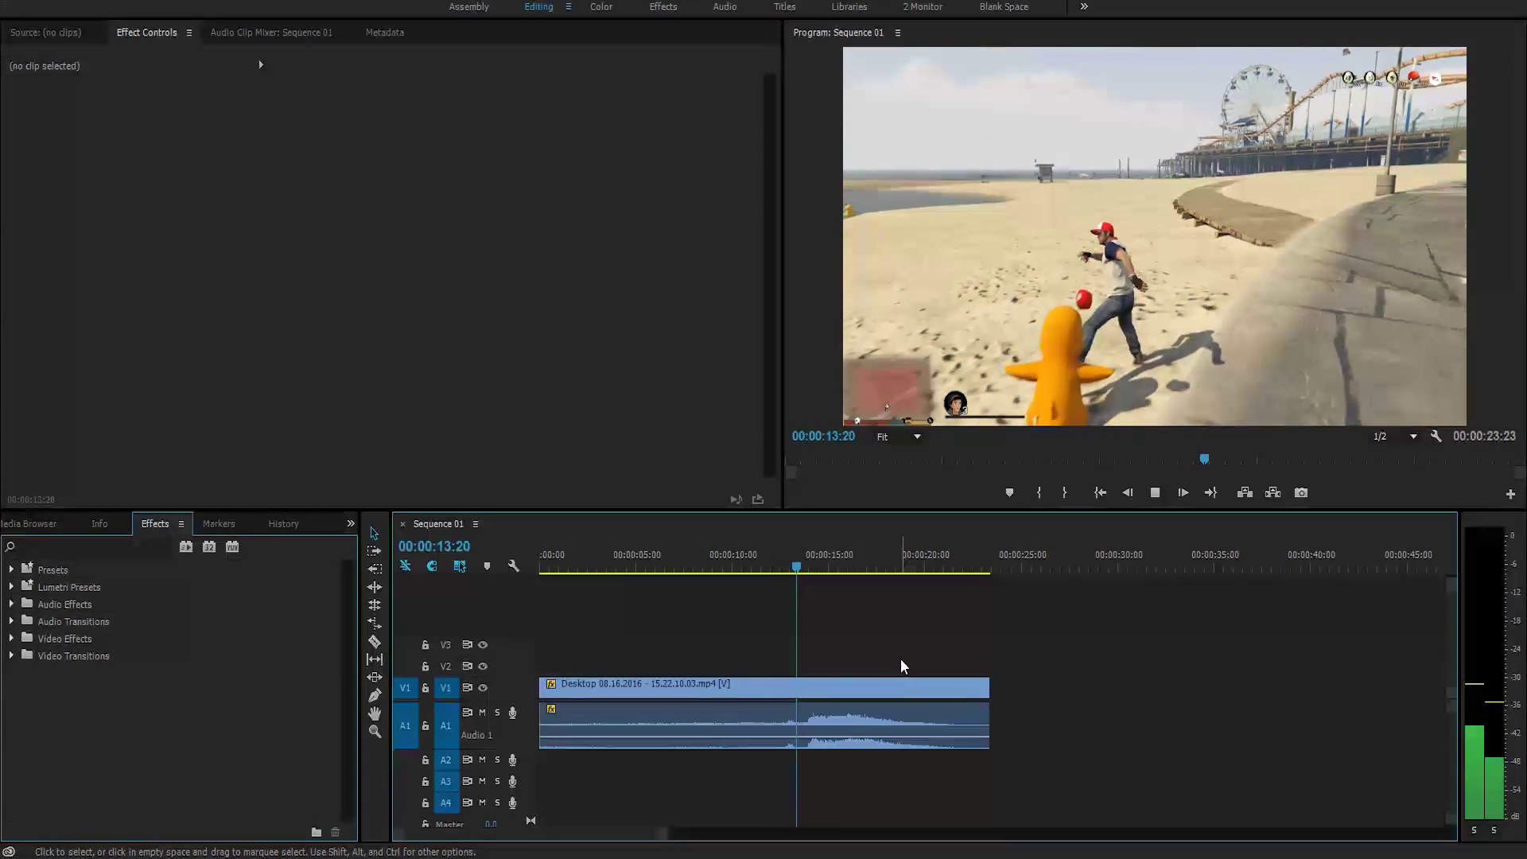
pyautogui.press('space')
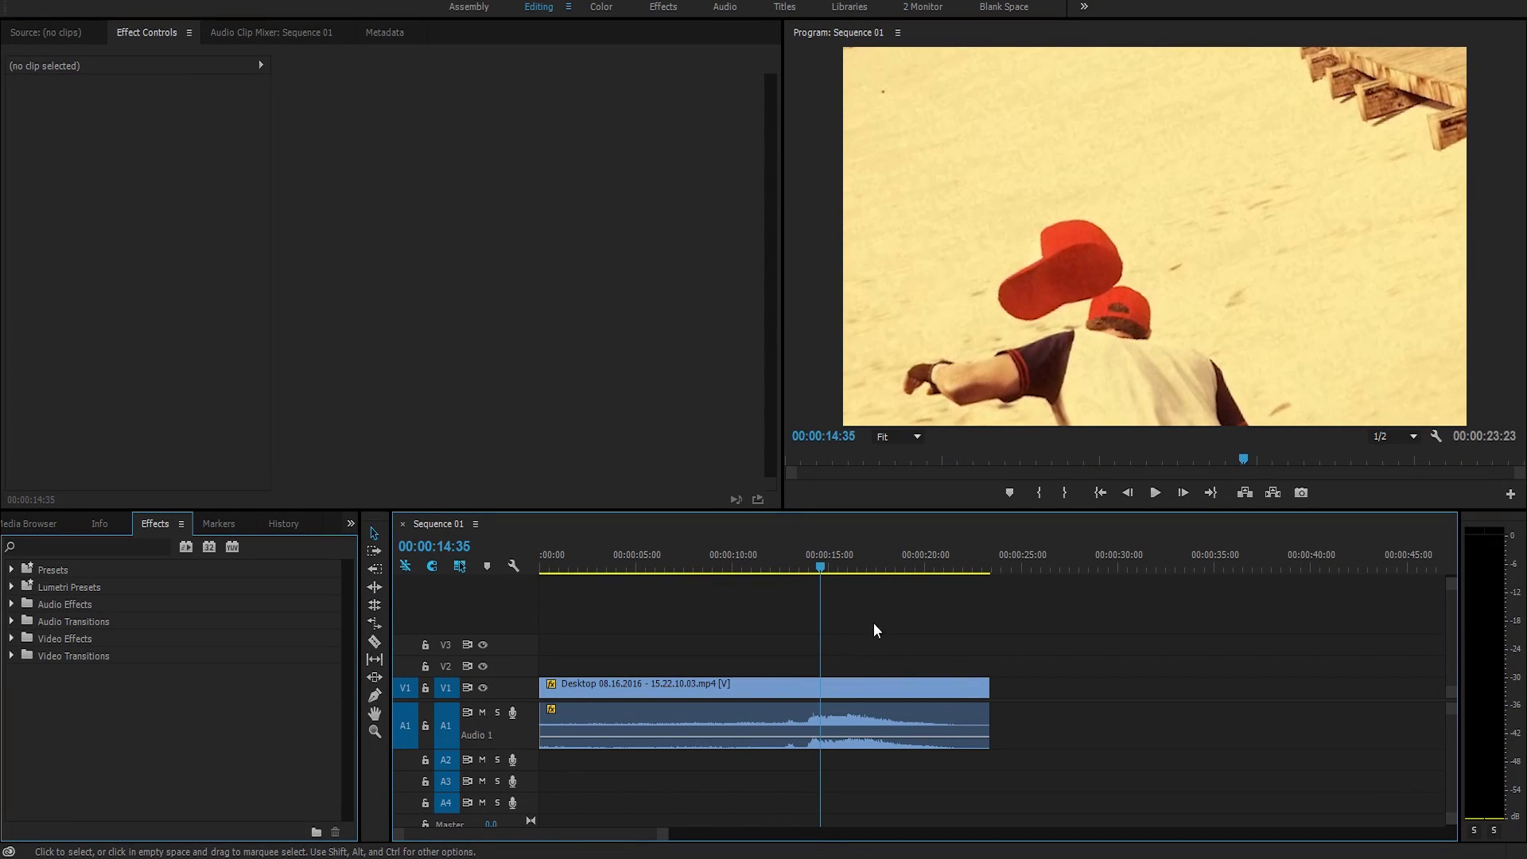
pyautogui.hotkey('ctrl', 'z')
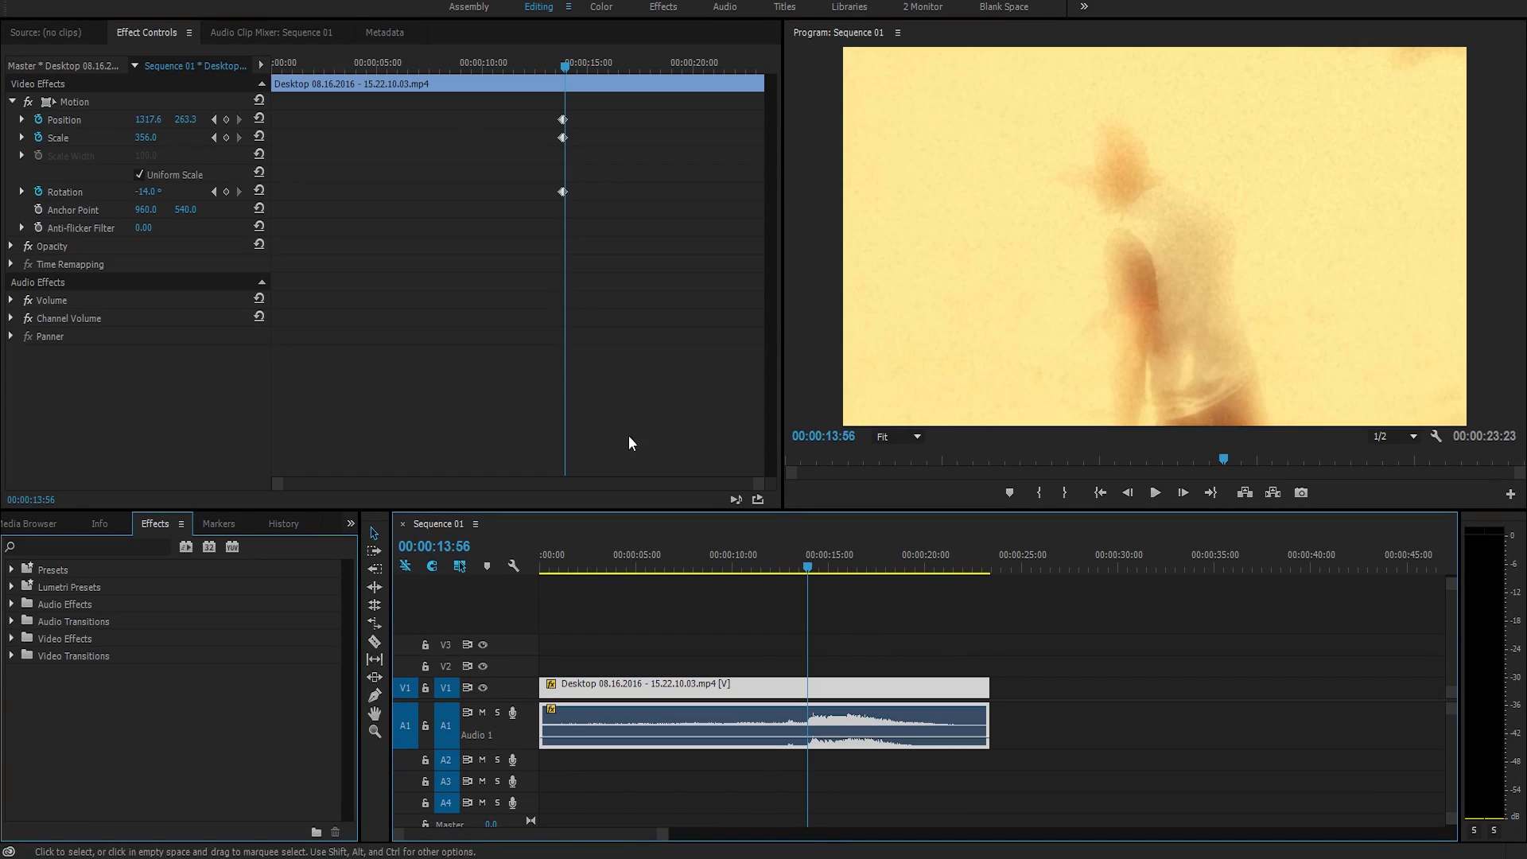
pyautogui.scroll(6, 570, 228)
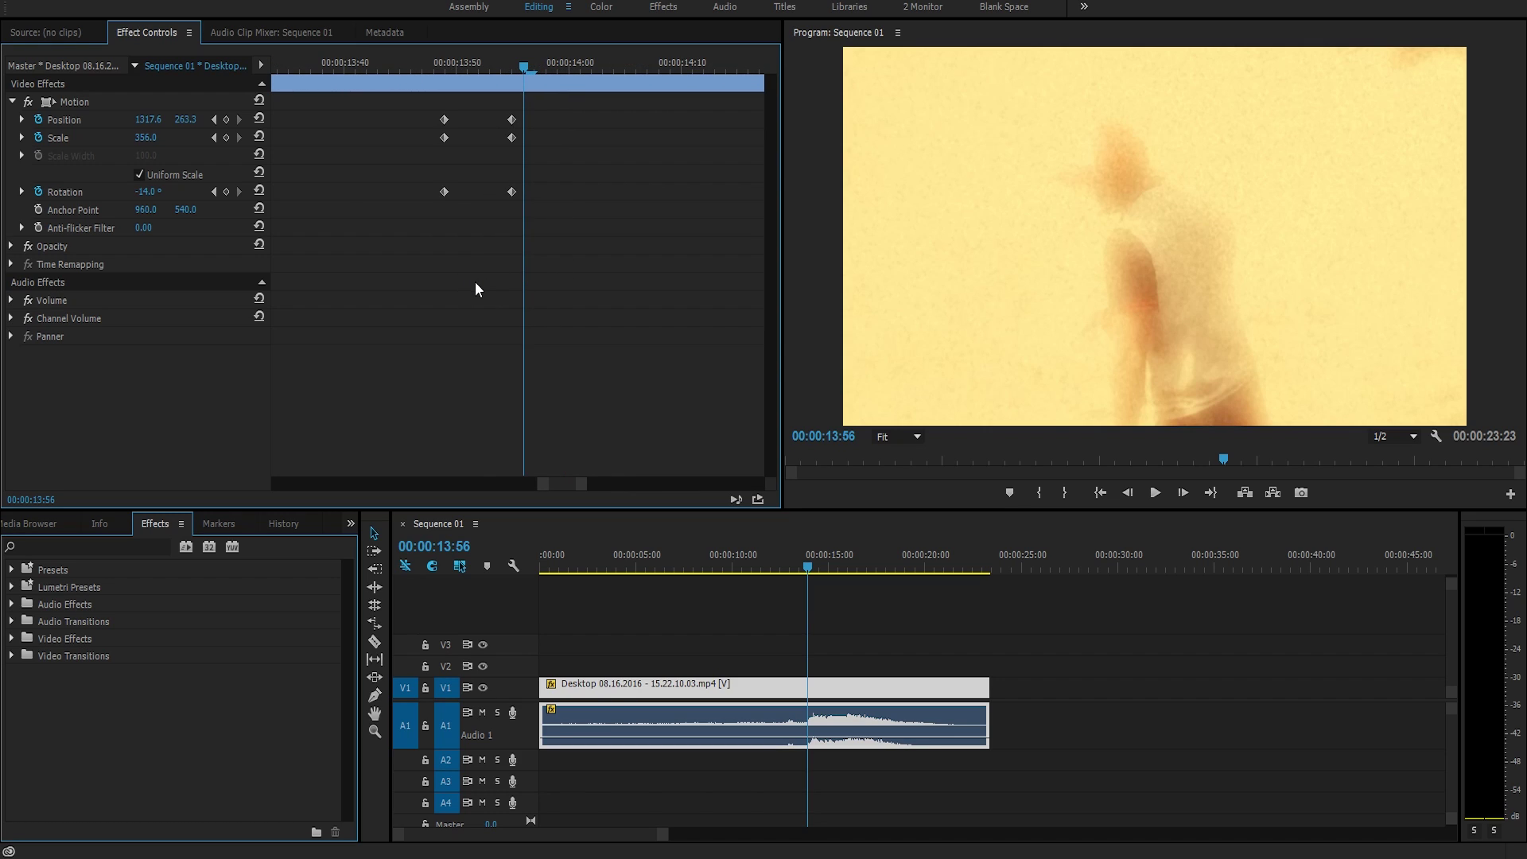
# - Move the end zoom keyframes to about 14:10 and play from 13:48 to check timing
pyautogui.moveTo(562, 266); pyautogui.dragTo(492, 104)
pyautogui.moveTo(578, 274); pyautogui.dragTo(687, 130)
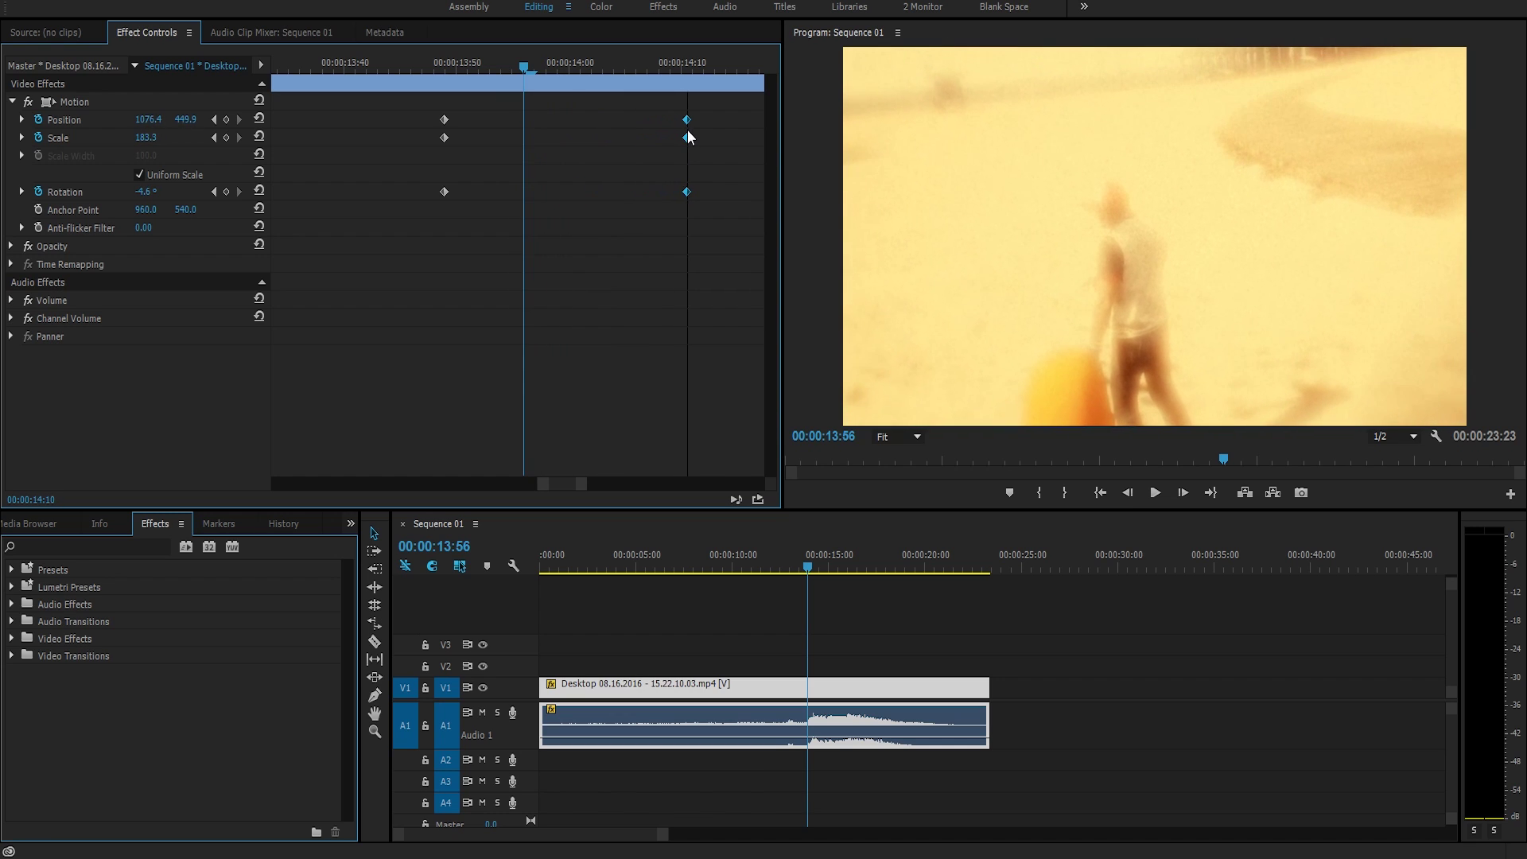
pyautogui.click(214, 119)
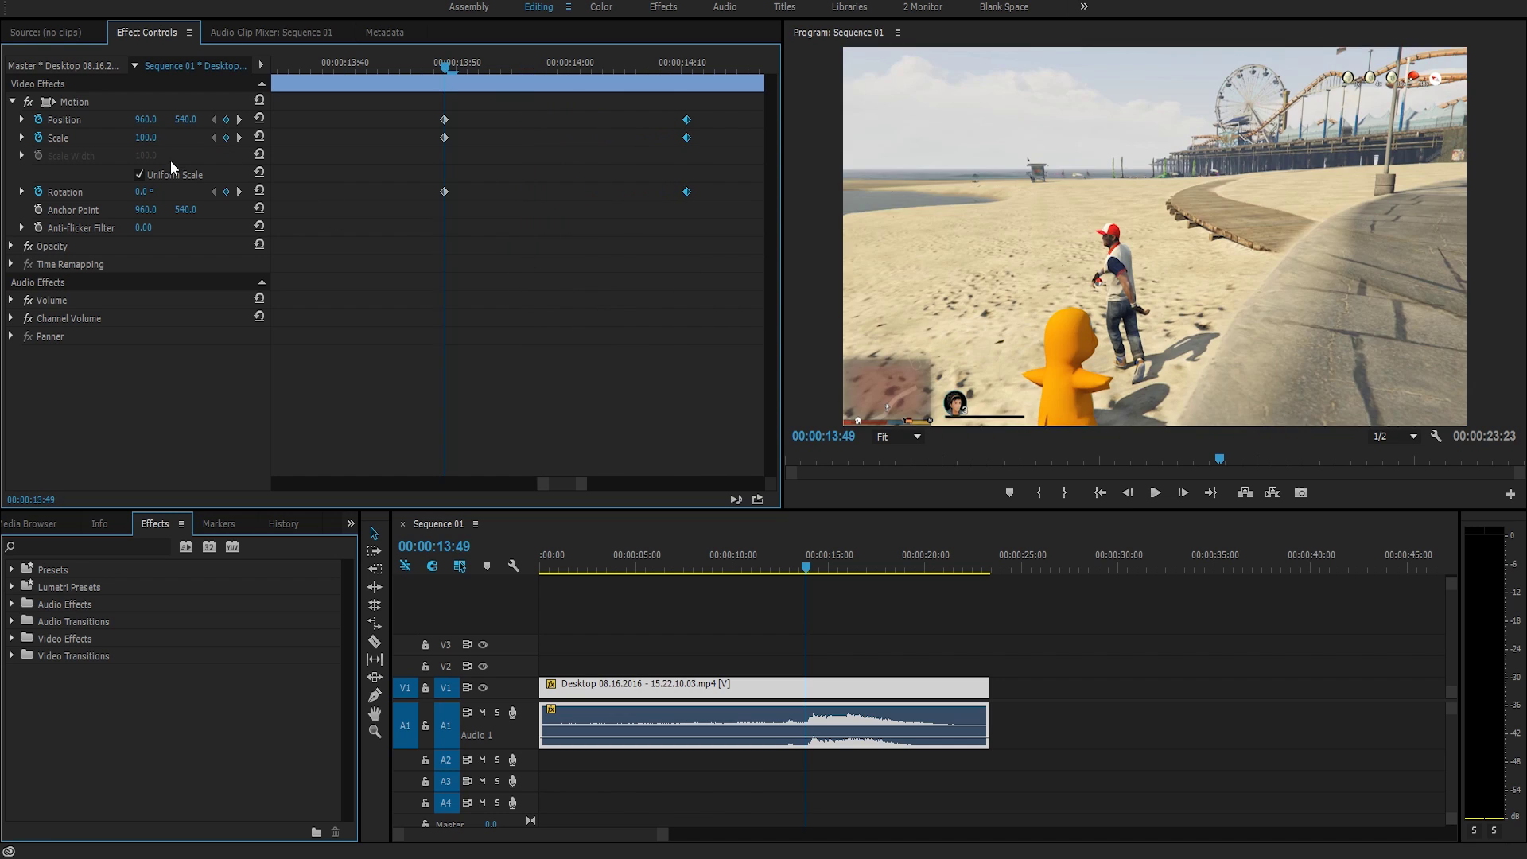
pyautogui.click(240, 120)
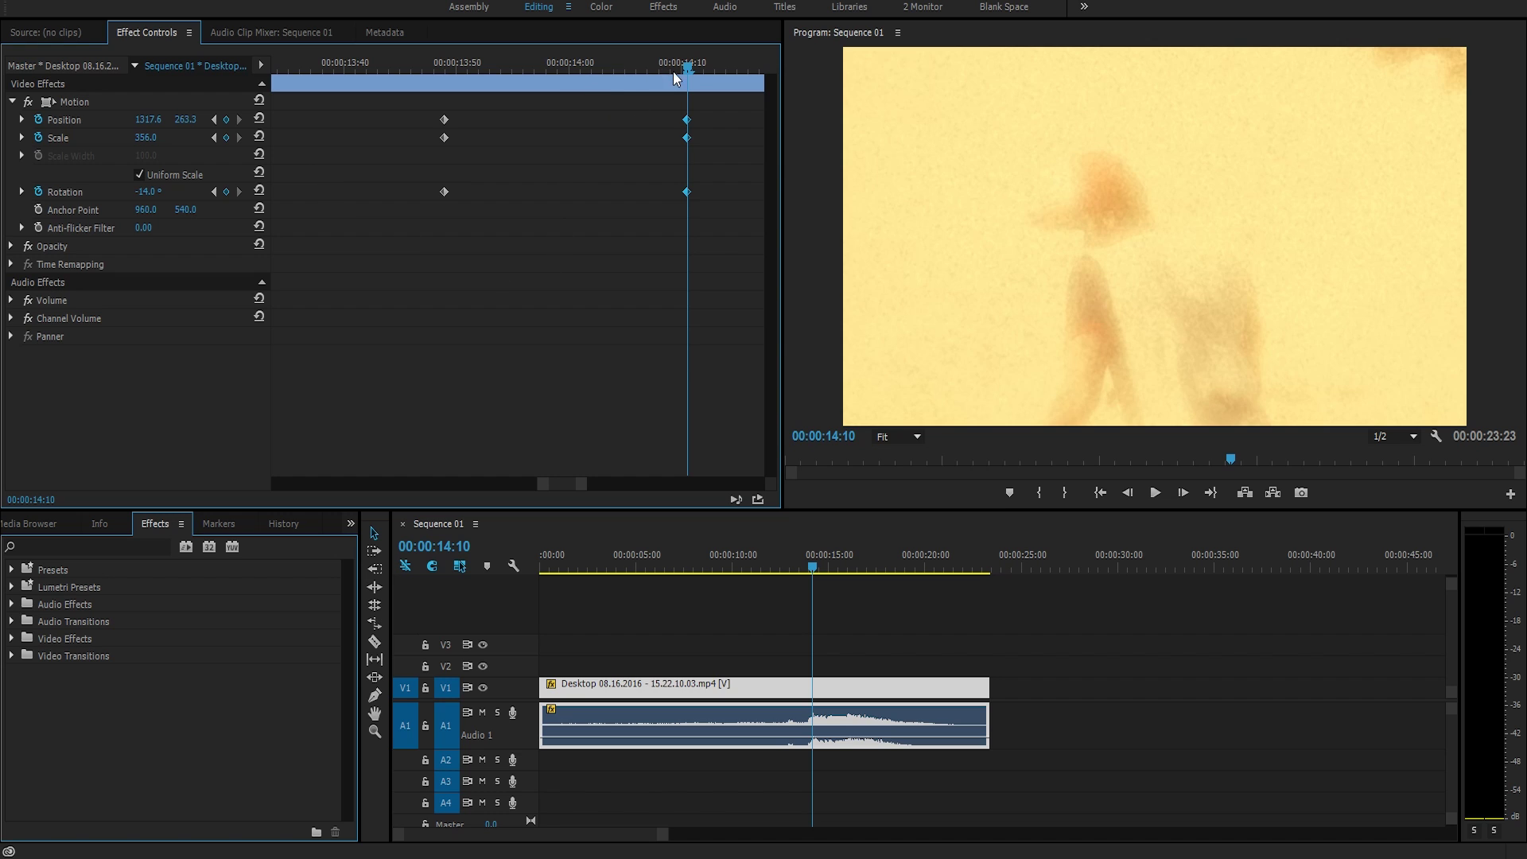
pyautogui.moveTo(690, 66); pyautogui.dragTo(436, 117)
pyautogui.press('space')
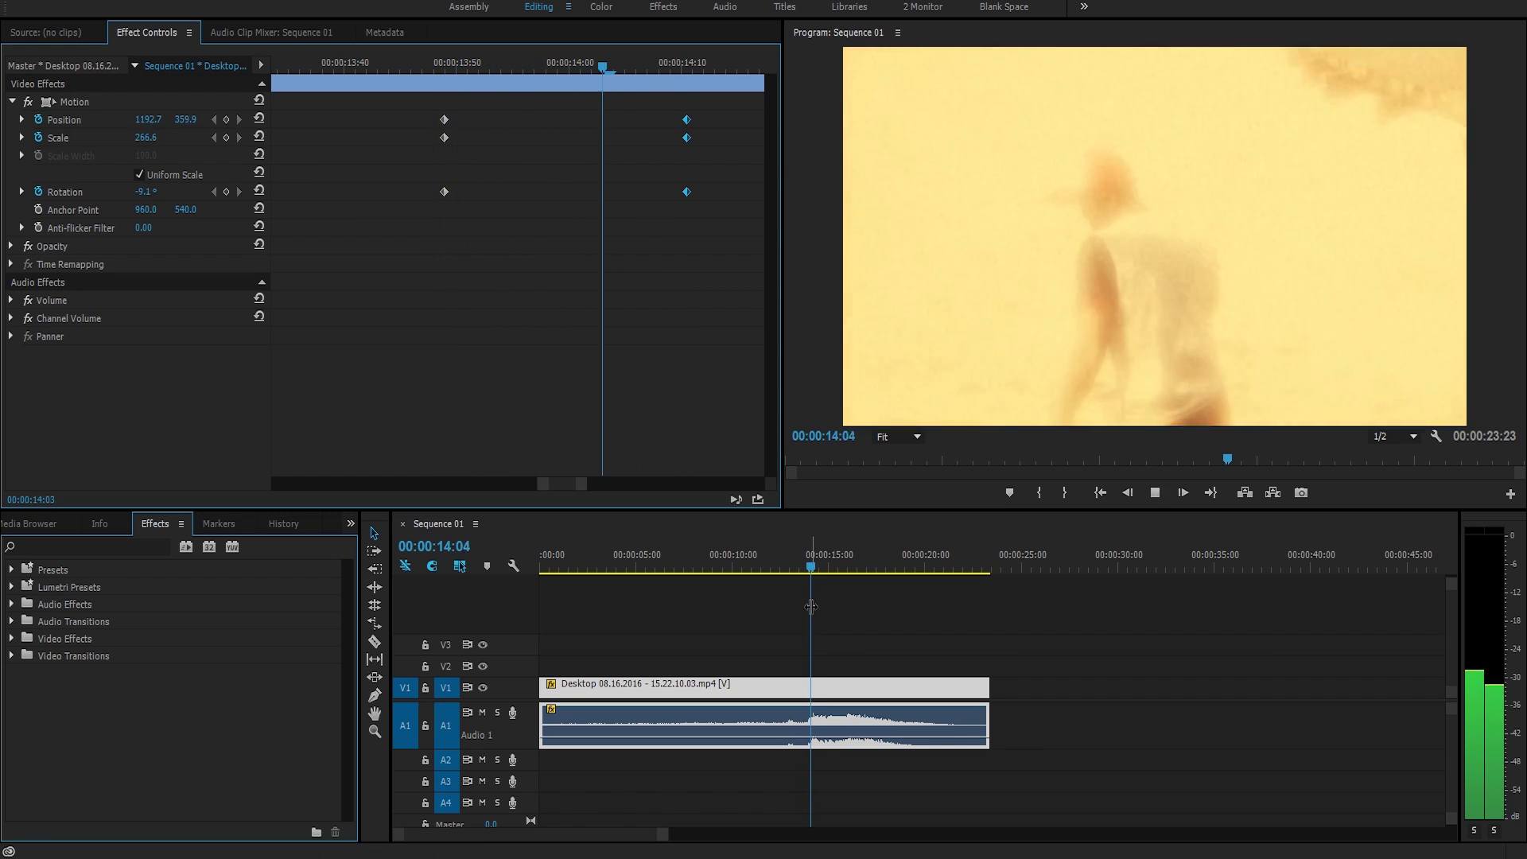
pyautogui.press('space')
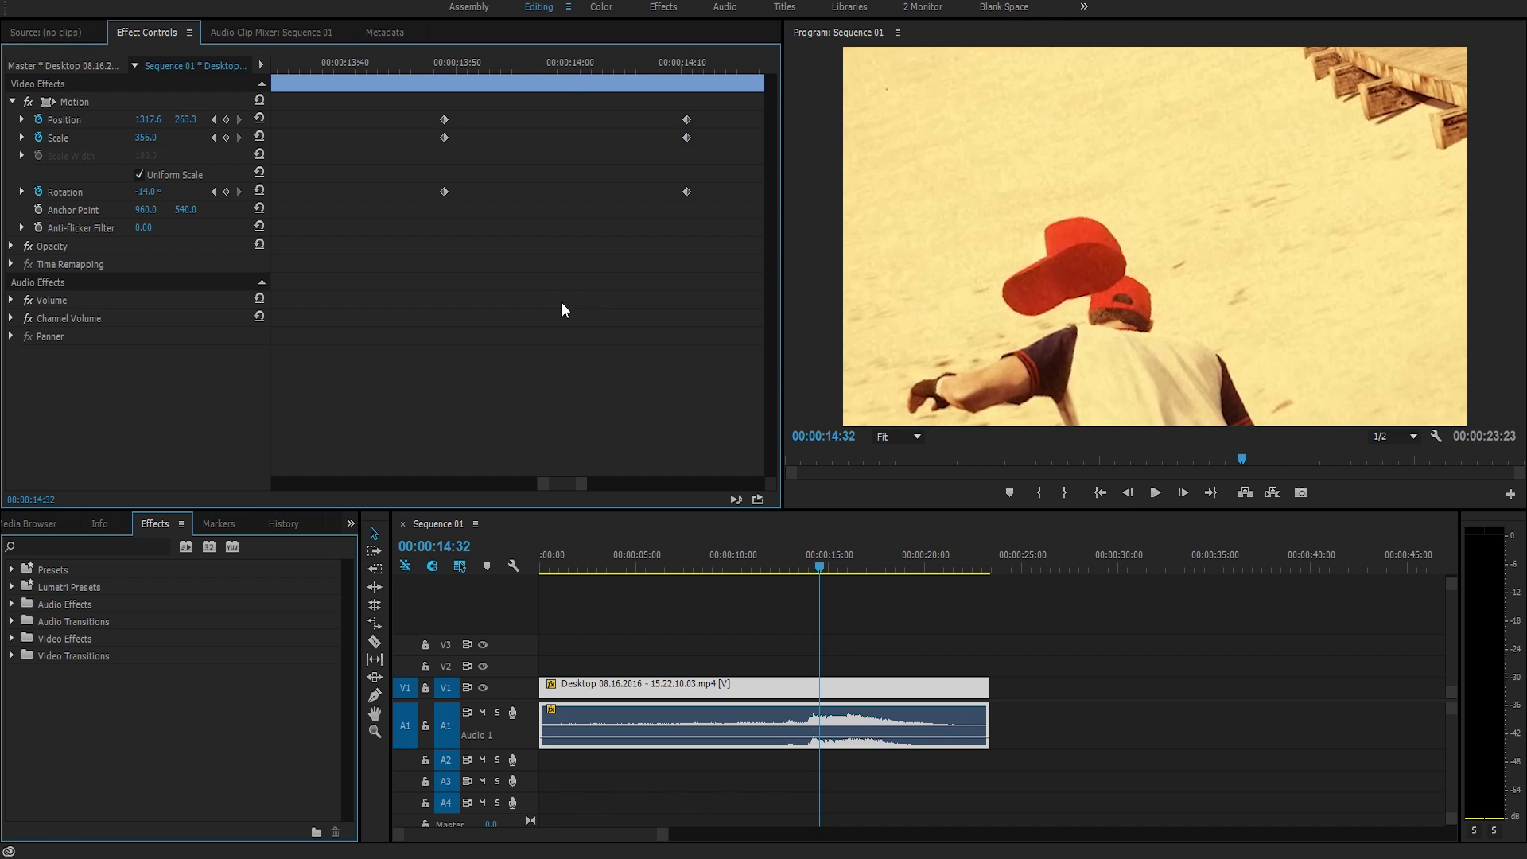
# - Drag the end zoom keyframes further out to about 15:39 and preview the slower zoom
pyautogui.press('-')
pyautogui.press('-')
pyautogui.moveTo(560, 294); pyautogui.dragTo(801, 116)
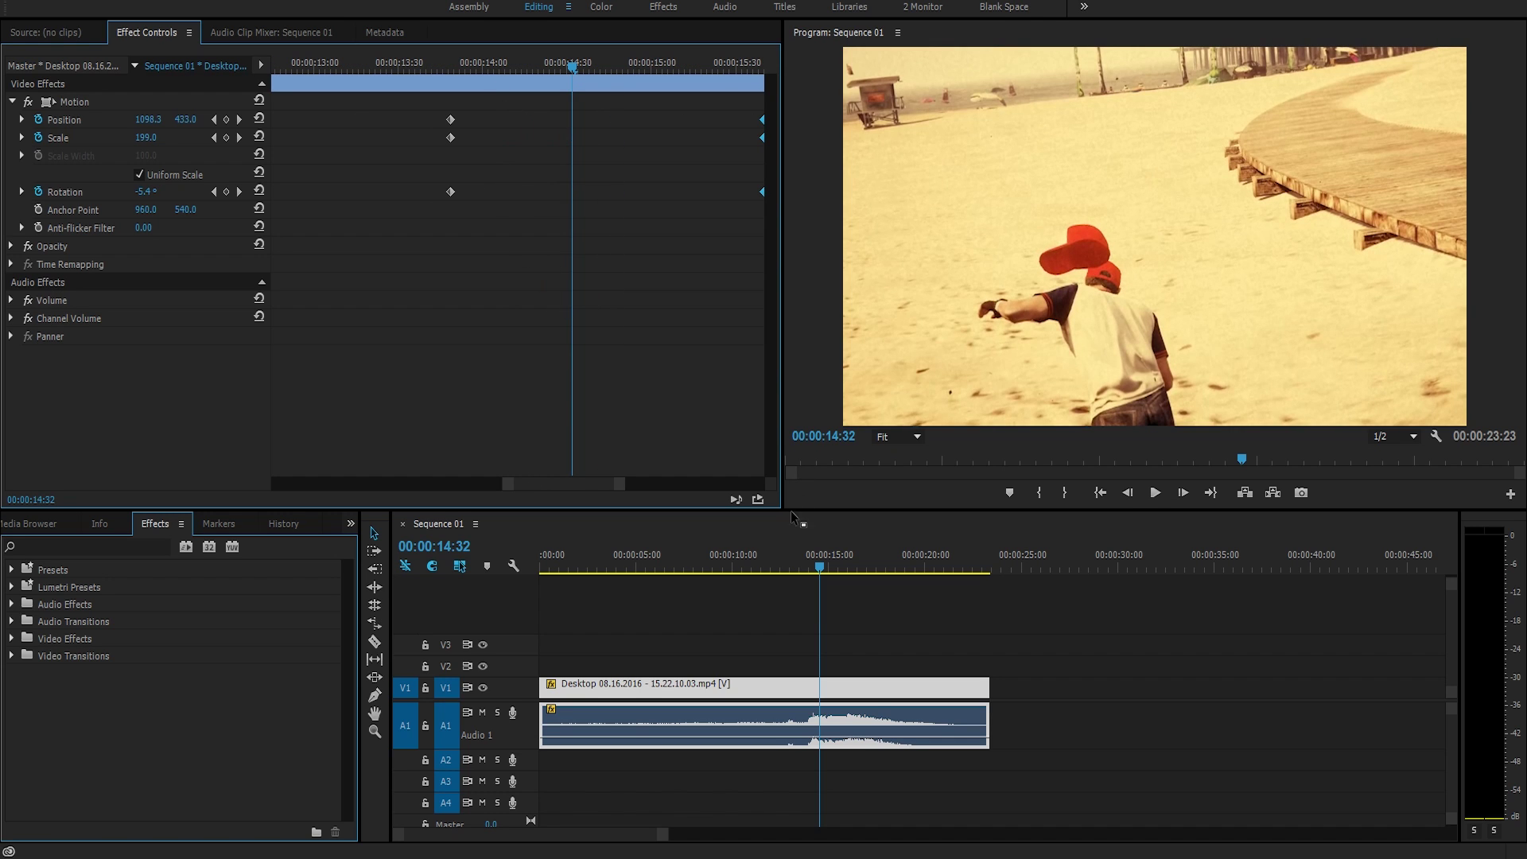
pyautogui.click(760, 557)
pyautogui.press('space')
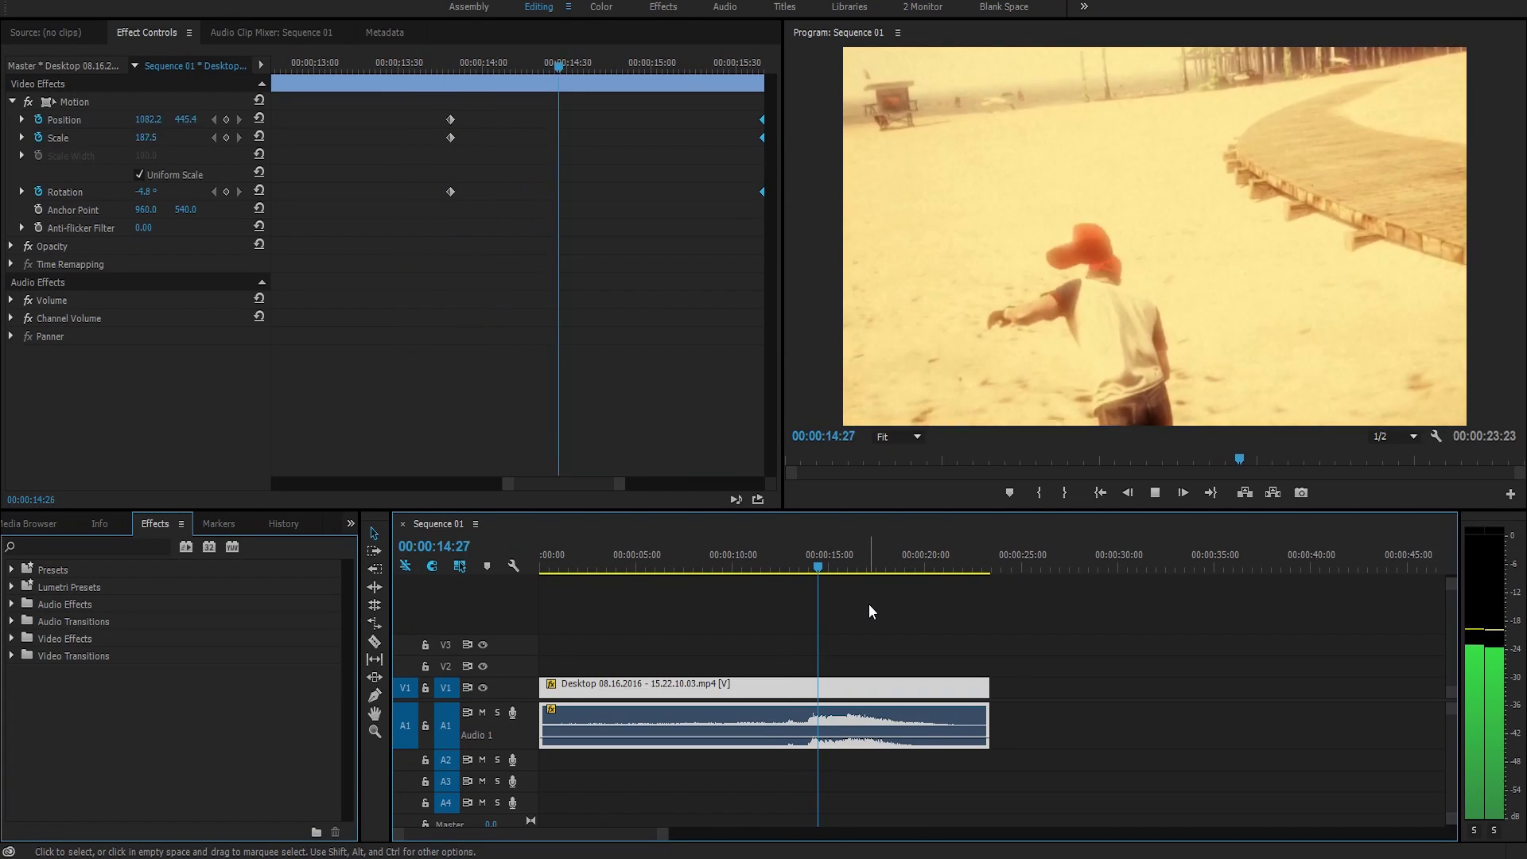
pyautogui.click(767, 551)
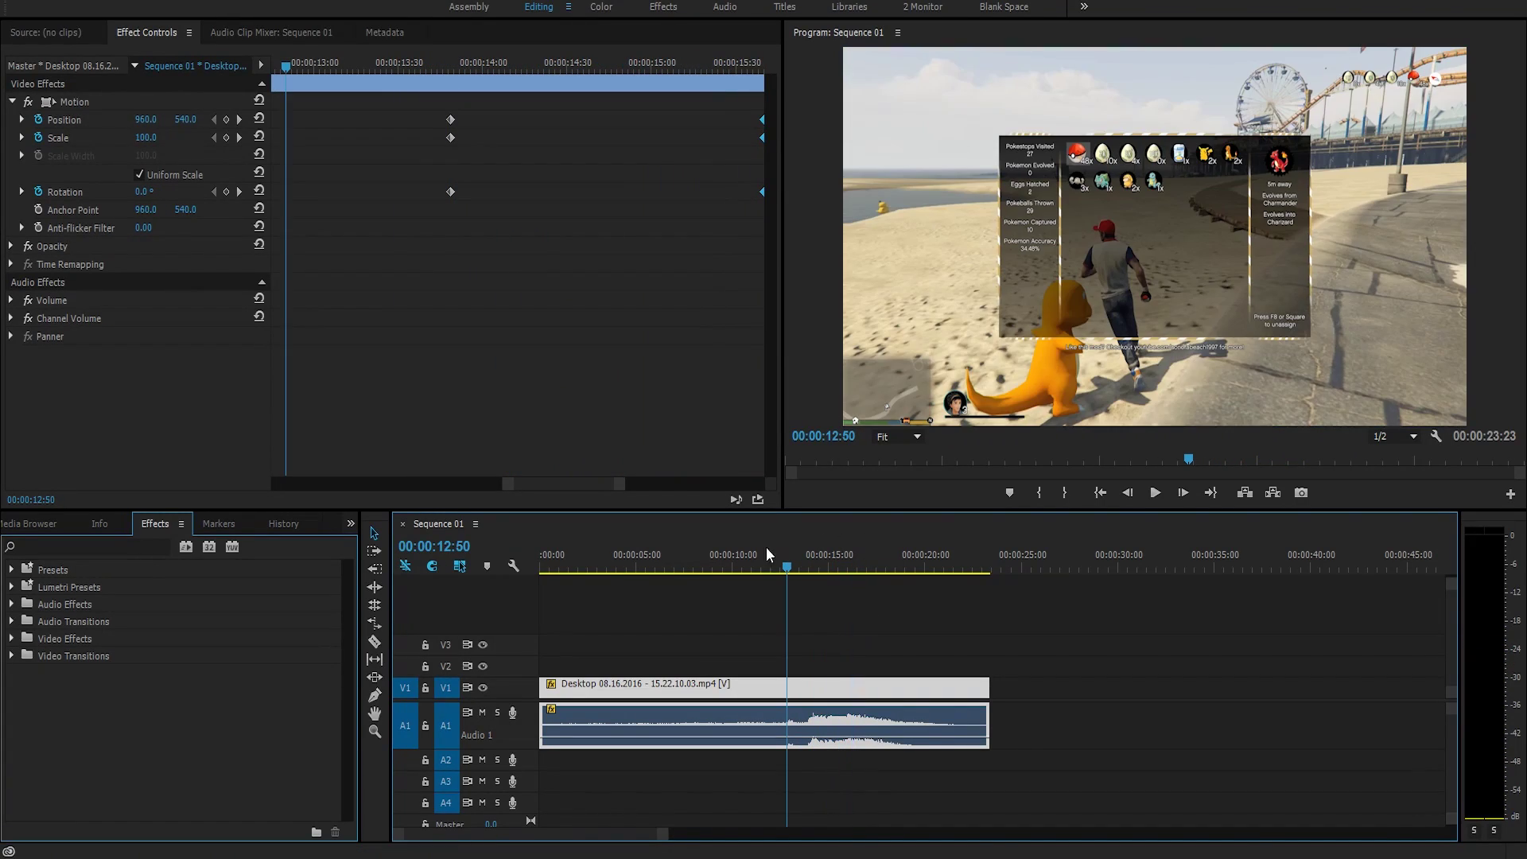
pyautogui.click(240, 119)
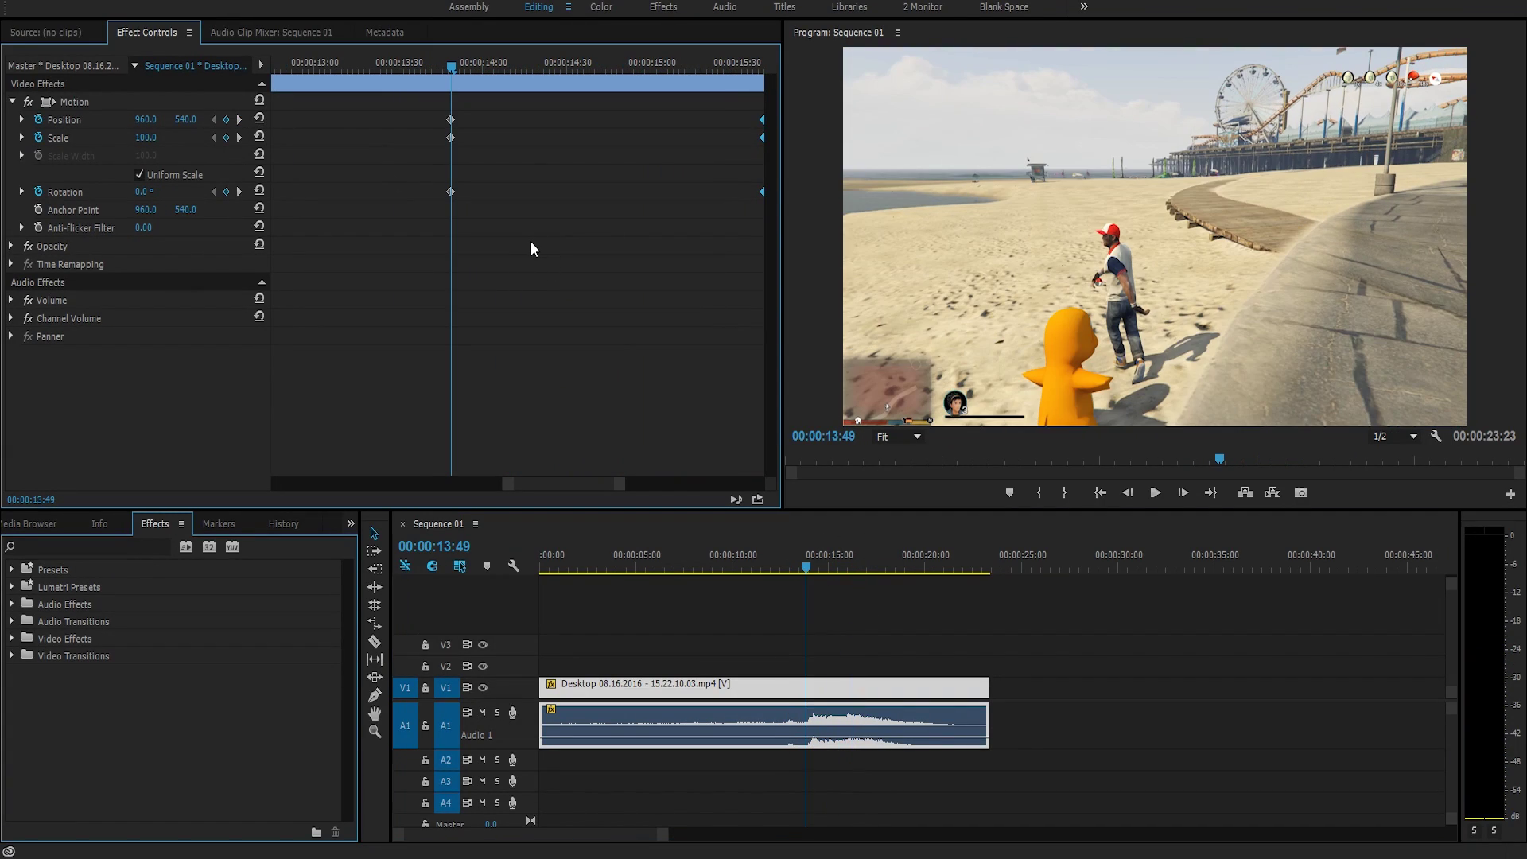
pyautogui.press('\\')
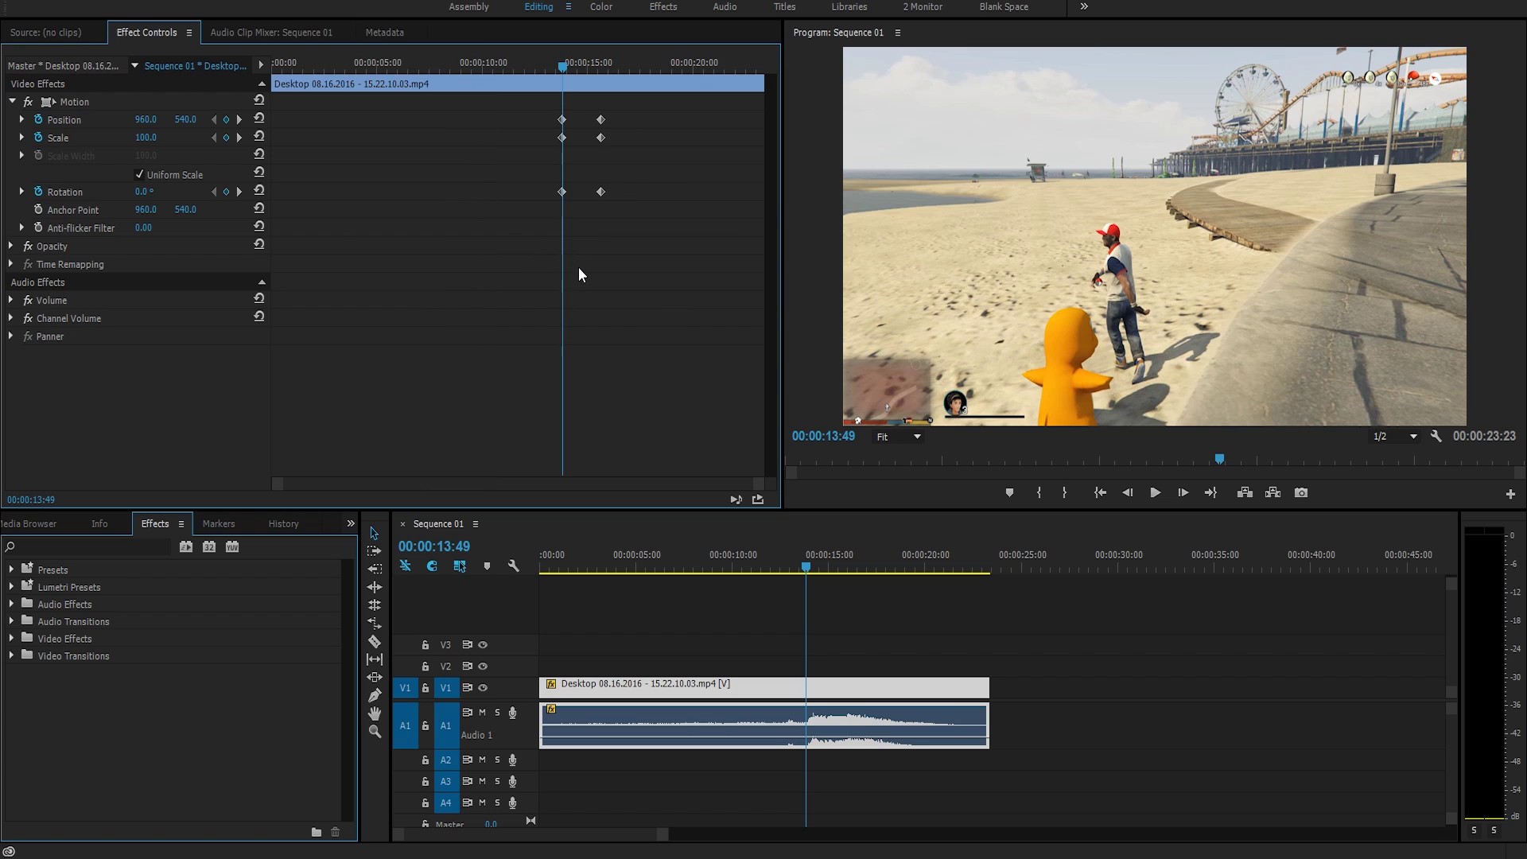
# - Add Volume Level keyframes at 13:49 and 13:31, lowering the 13:31 Level to -39.8 dB
pyautogui.click(10, 300)
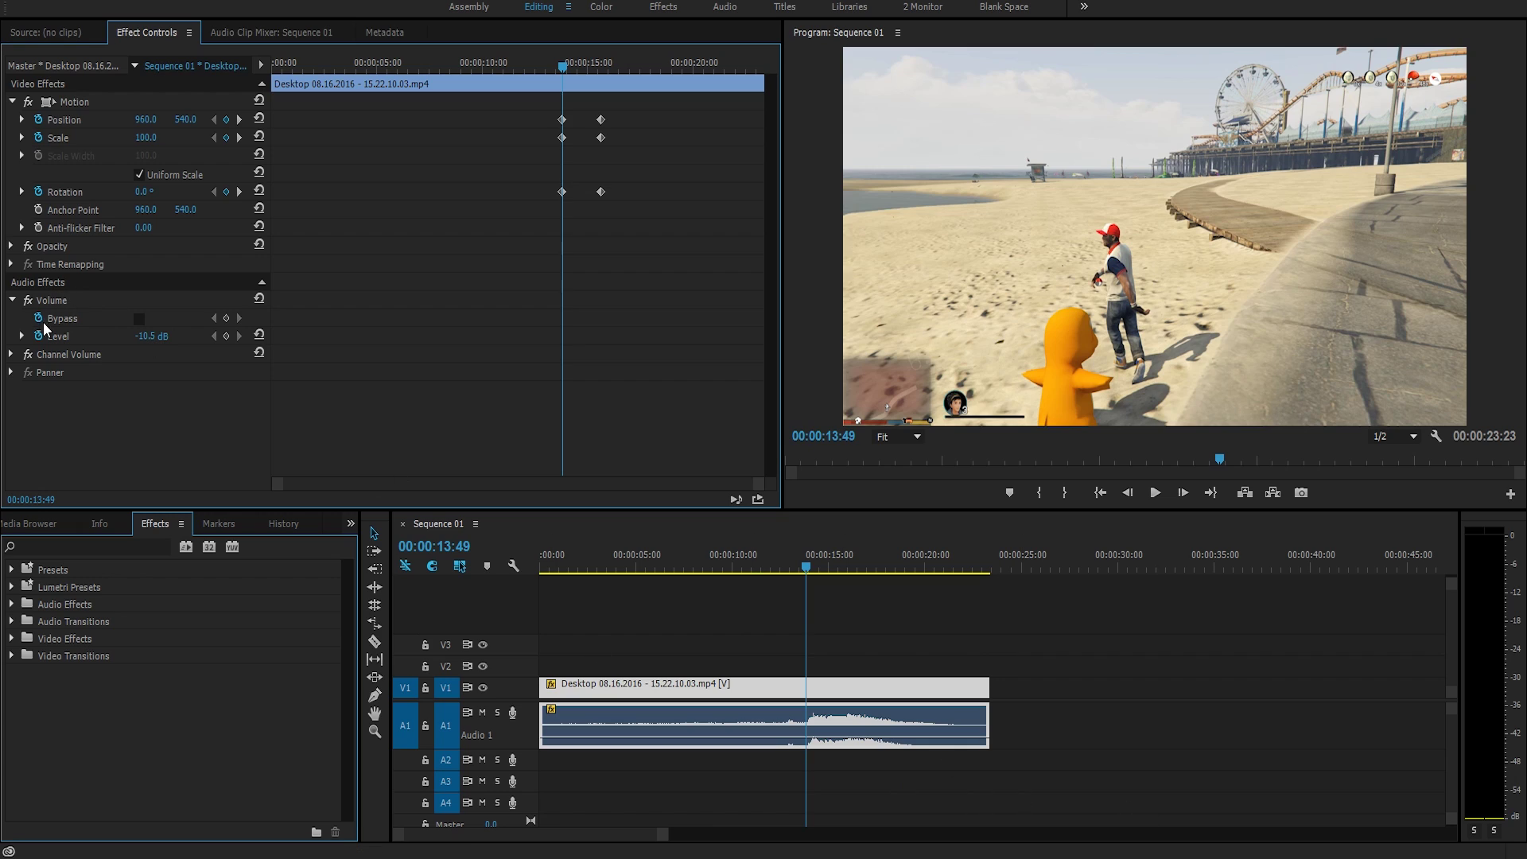
pyautogui.click(225, 335)
pyautogui.press('Left')
pyautogui.press('Left')
pyautogui.press('Left')
pyautogui.press('Left')
pyautogui.press('Left')
pyautogui.press('Left')
pyautogui.press('Left')
pyautogui.press('Left')
pyautogui.press('Left')
pyautogui.press('Left')
pyautogui.press('Left')
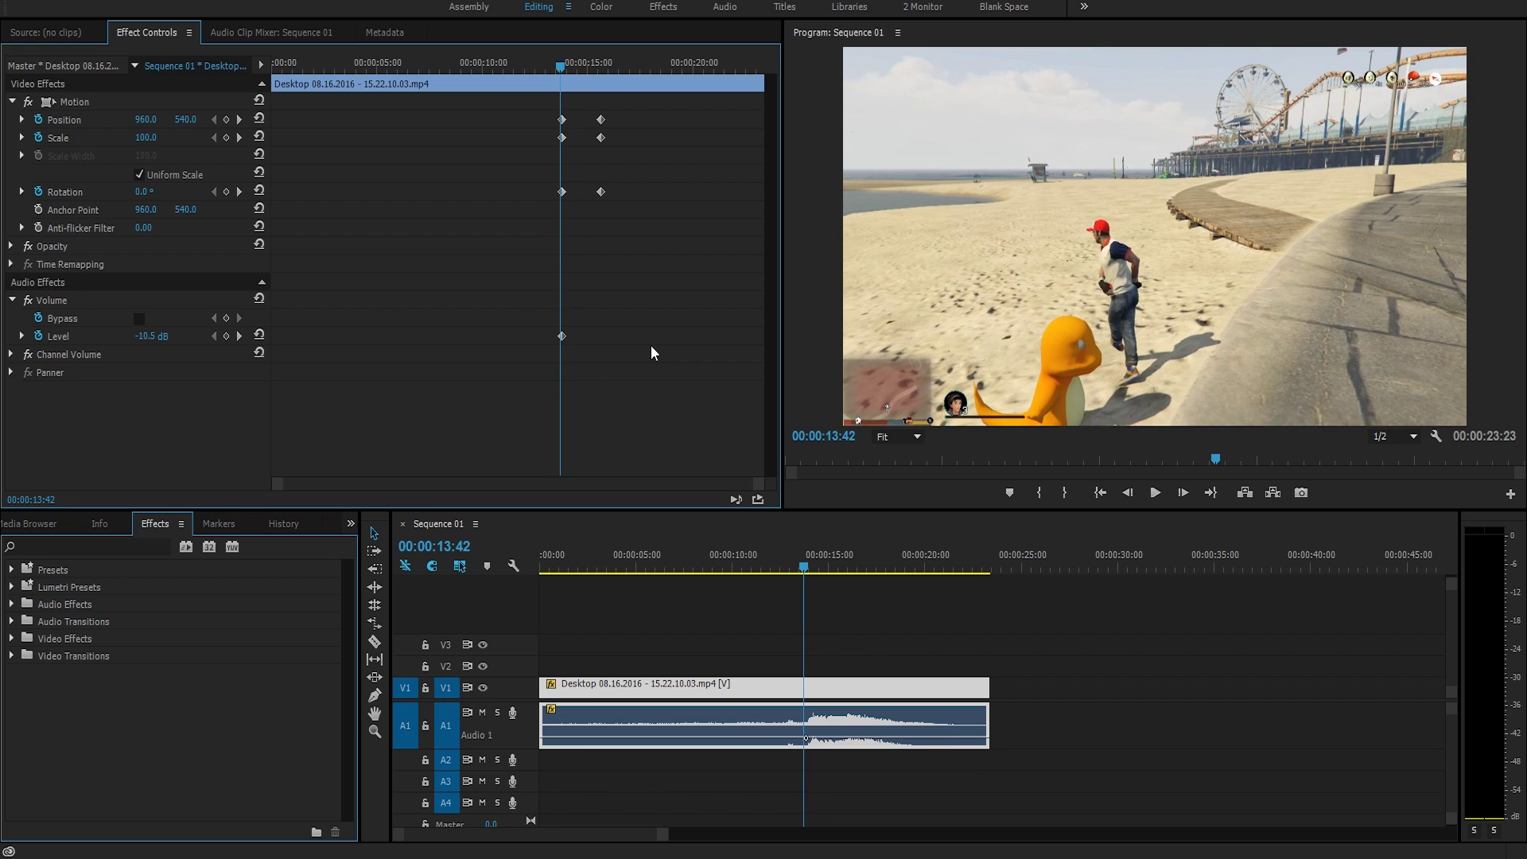
pyautogui.press('Left')
pyautogui.press('Left')
pyautogui.press('Left')
pyautogui.press('Left')
pyautogui.press('Left')
pyautogui.press('Left')
pyautogui.press('Left')
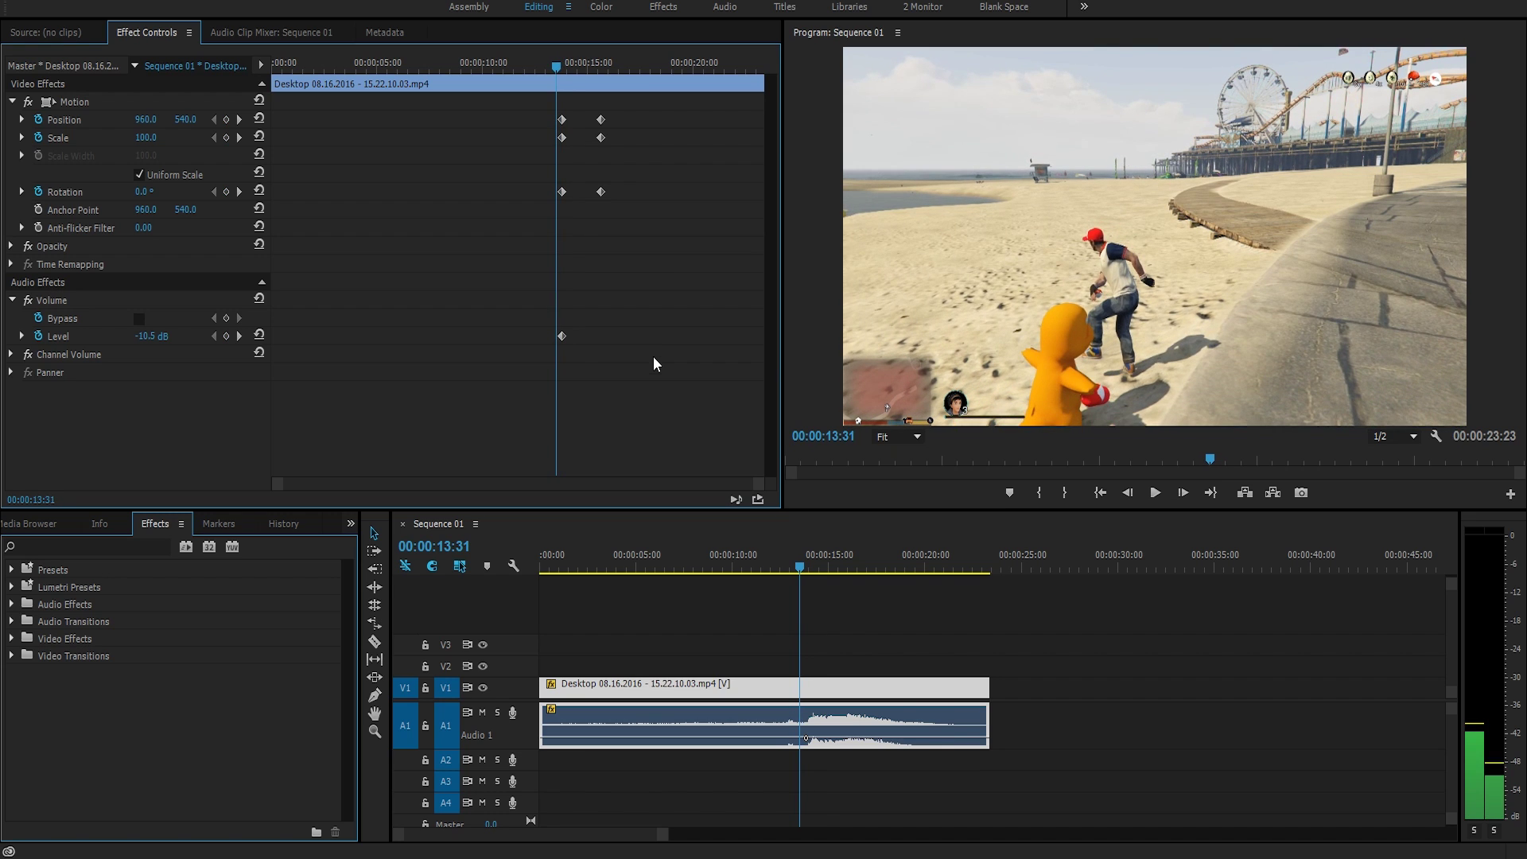
pyautogui.press('=')
pyautogui.press('=')
pyautogui.click(227, 336)
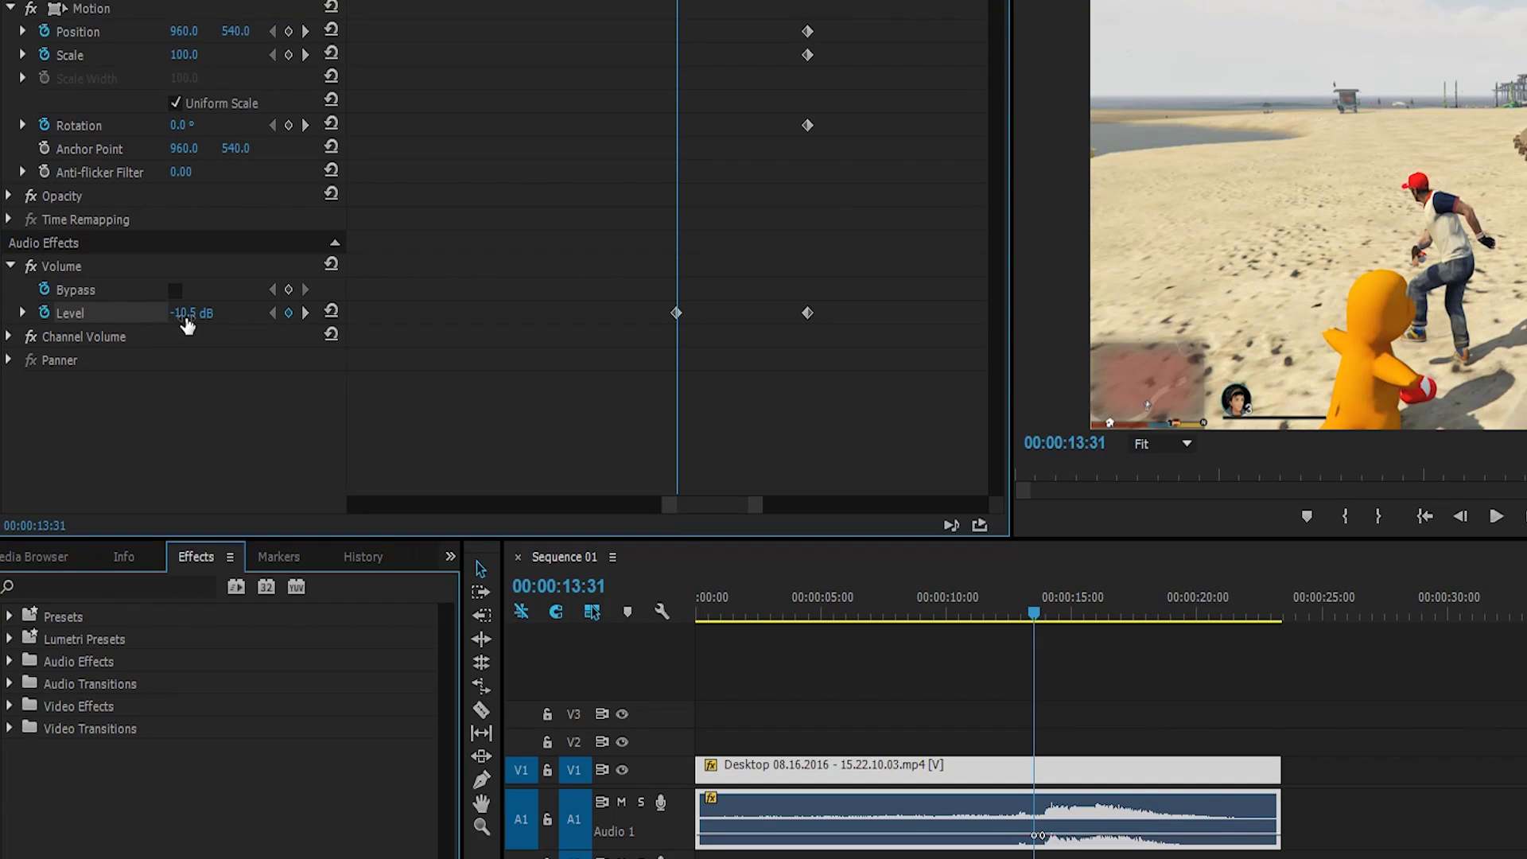
pyautogui.moveTo(187, 324); pyautogui.dragTo(139, 325)
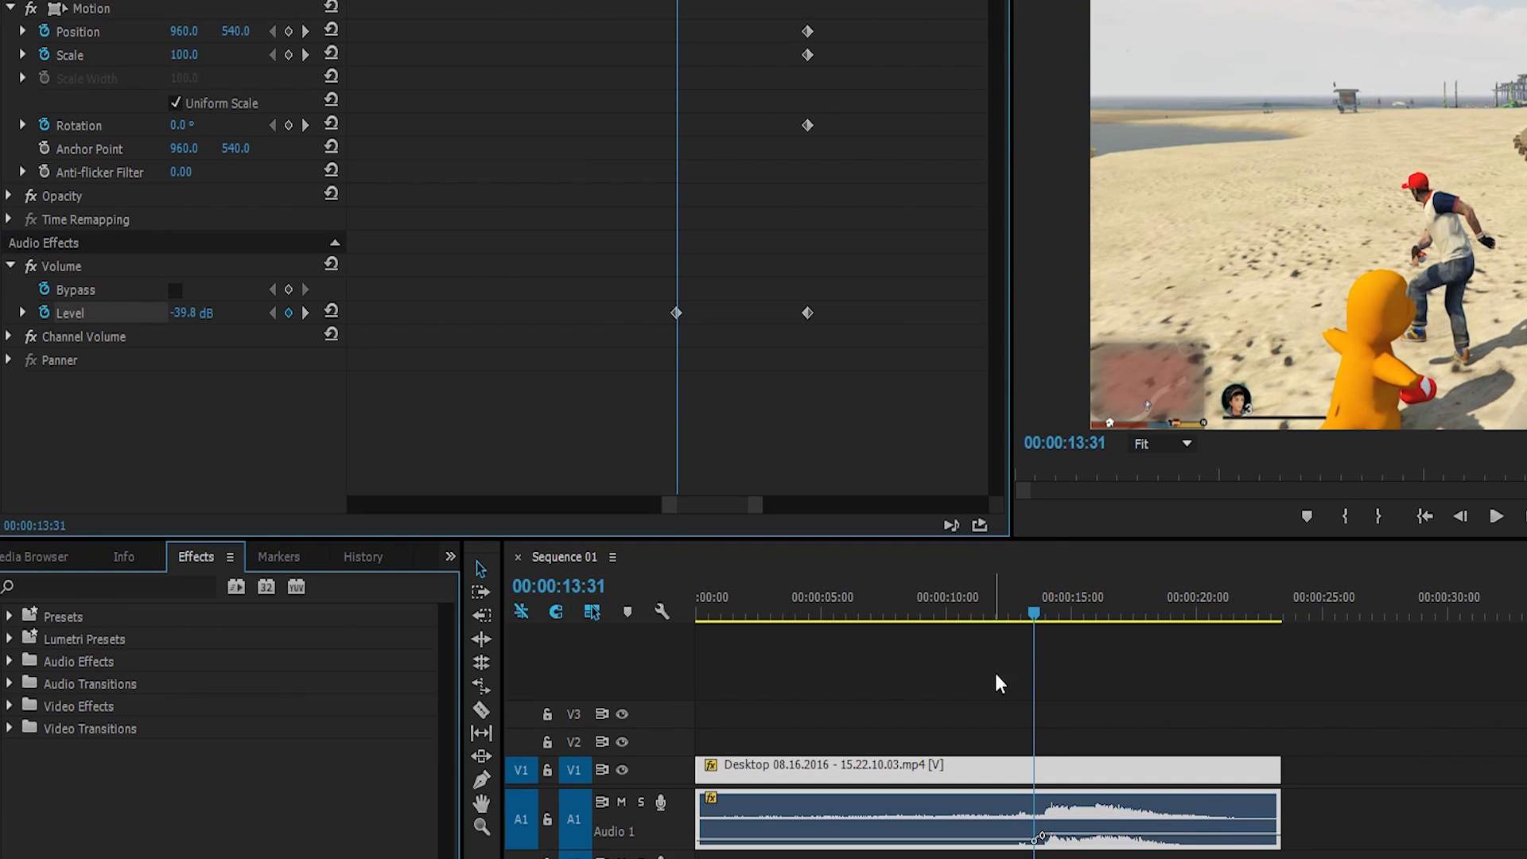
pyautogui.click(1055, 858)
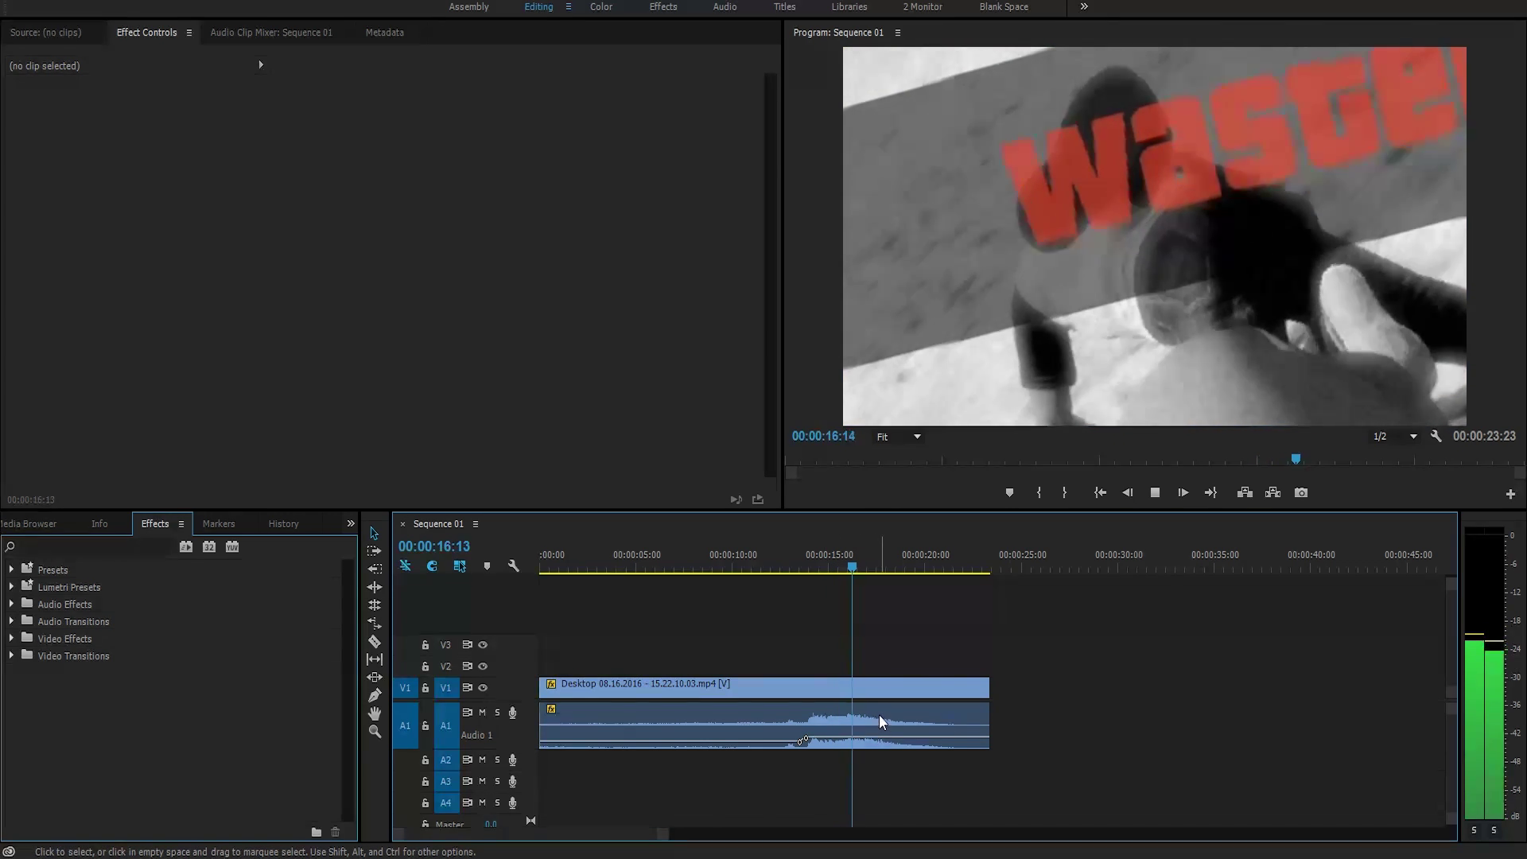
# - Stop at 13:59, reselect the gameplay clip, browse Lumetri Presets, and start an Effects search
pyautogui.click(809, 570)
pyautogui.click(844, 686)
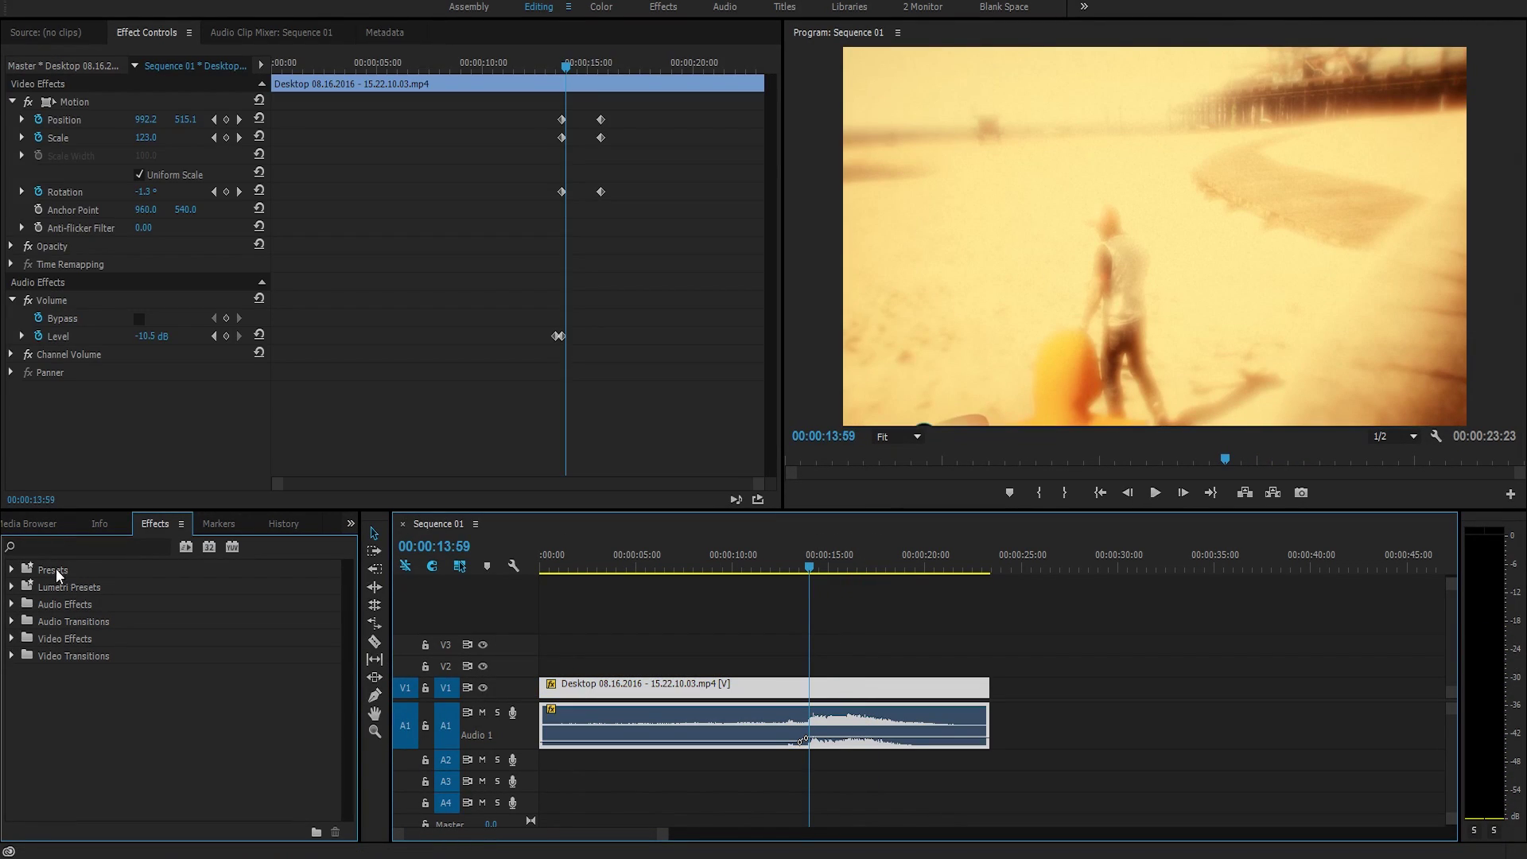
pyautogui.click(12, 588)
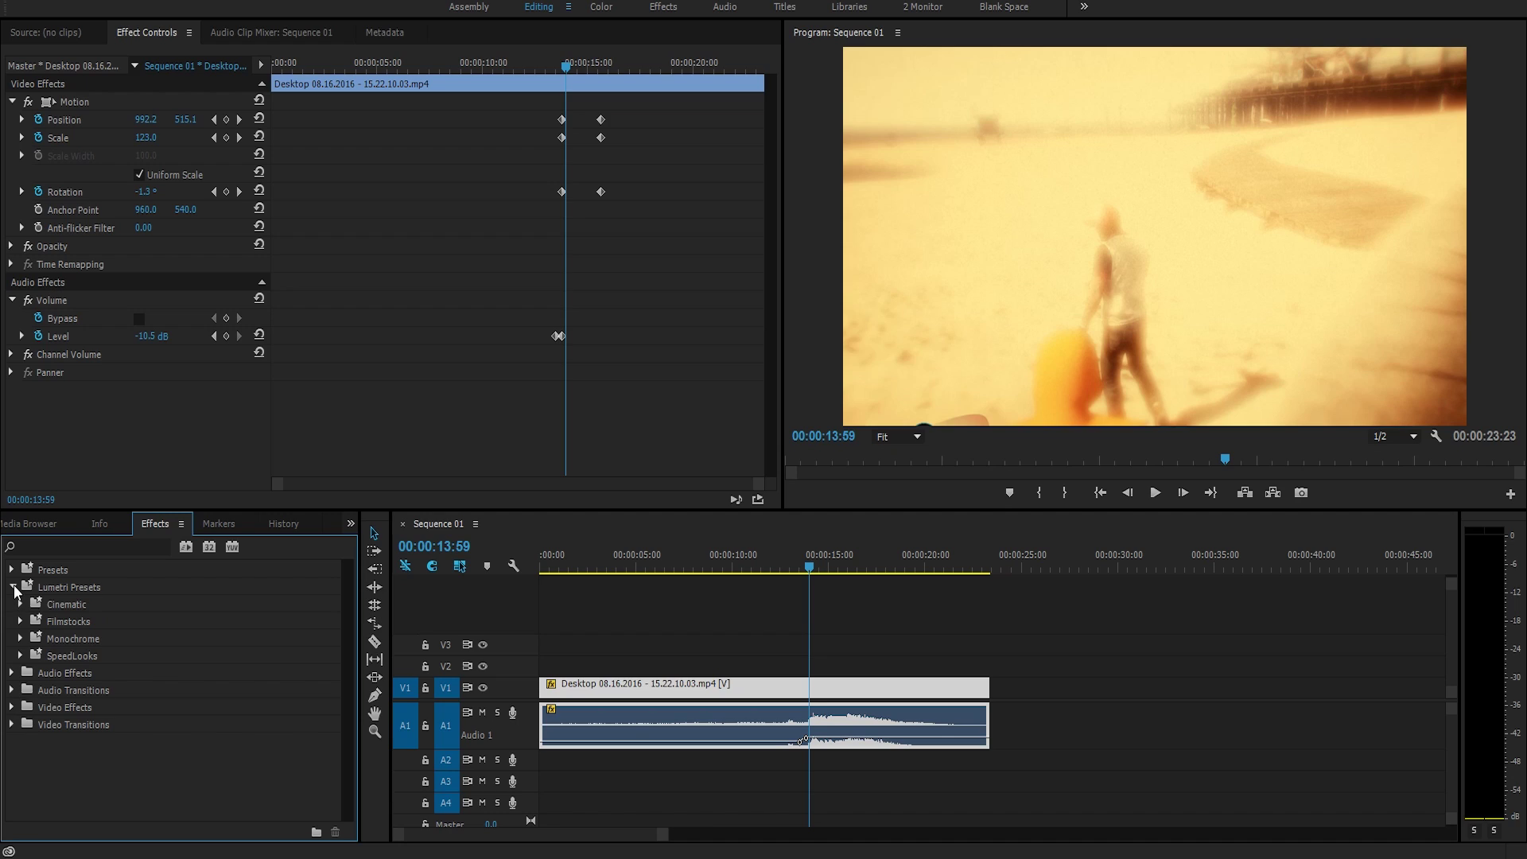
pyautogui.click(13, 588)
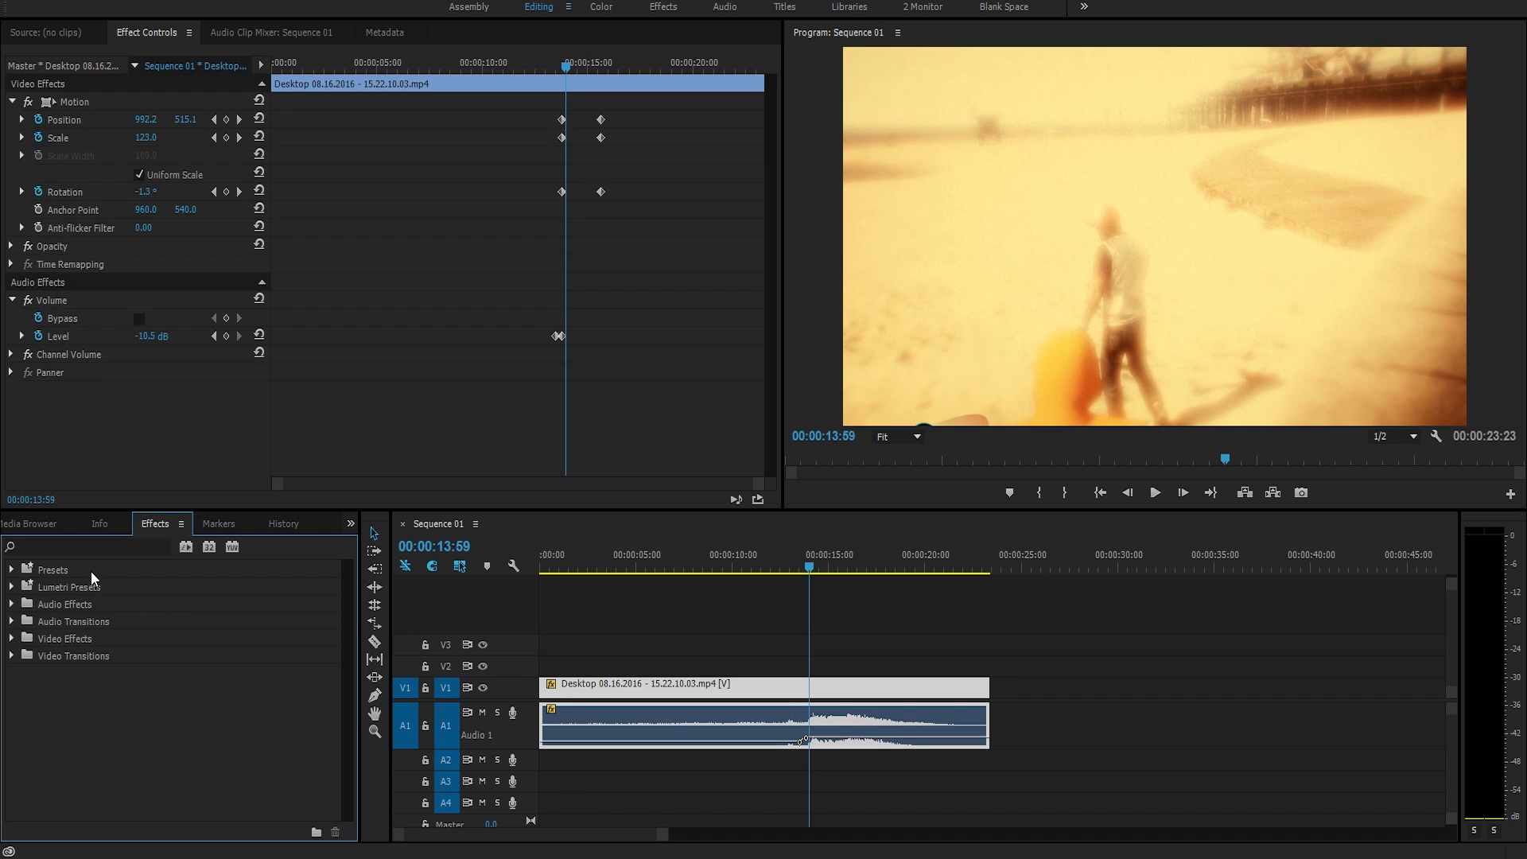
pyautogui.click(97, 547)
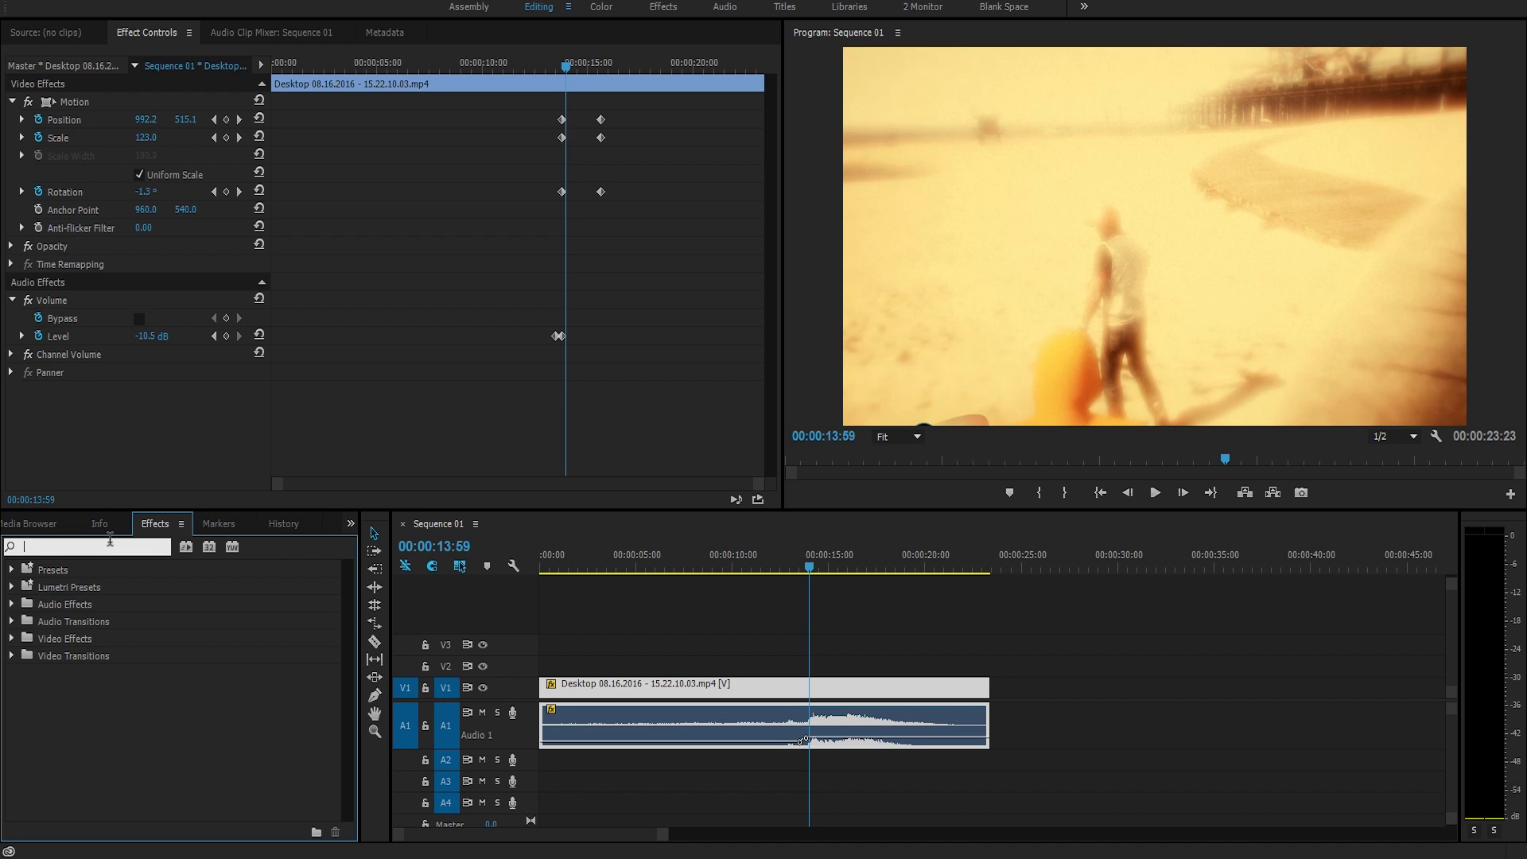